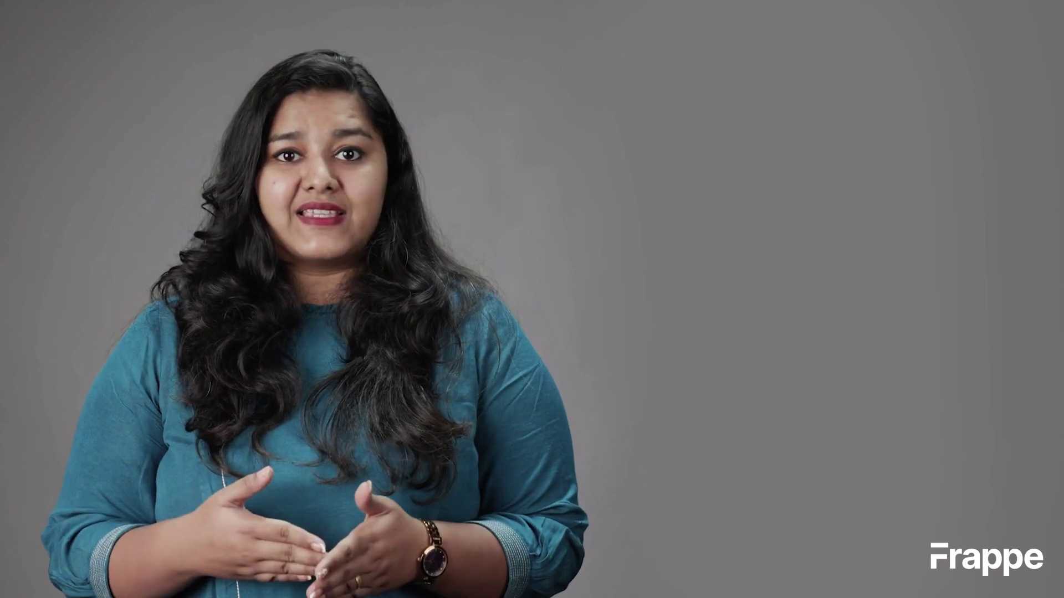
# - Open the Quotation Trends report and view its reporting period choices
pyautogui.scroll(-5, 649, 488)
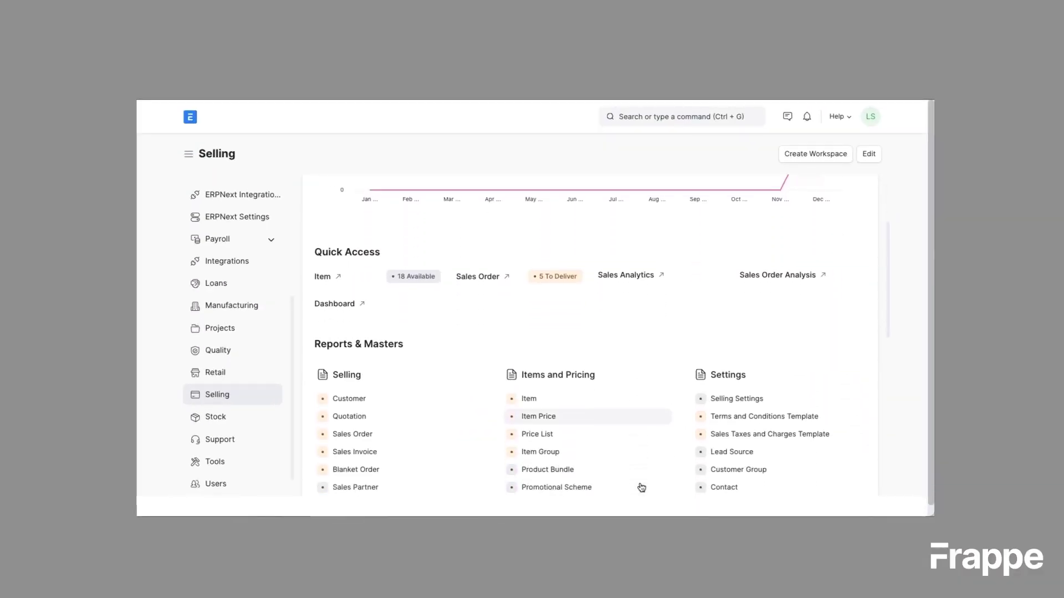
pyautogui.scroll(-4, 641, 487)
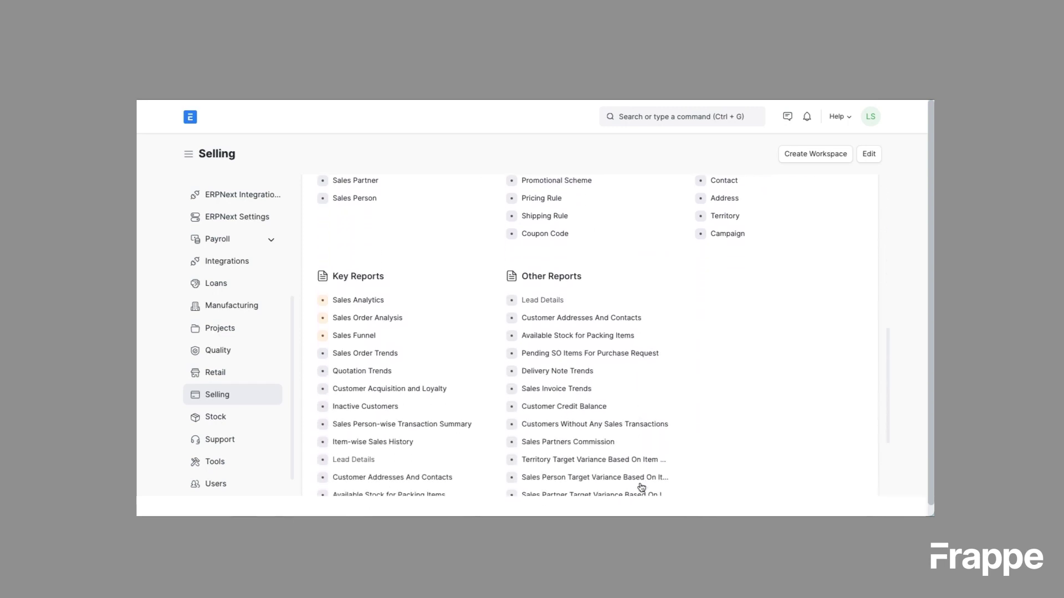
pyautogui.scroll(-1, 641, 488)
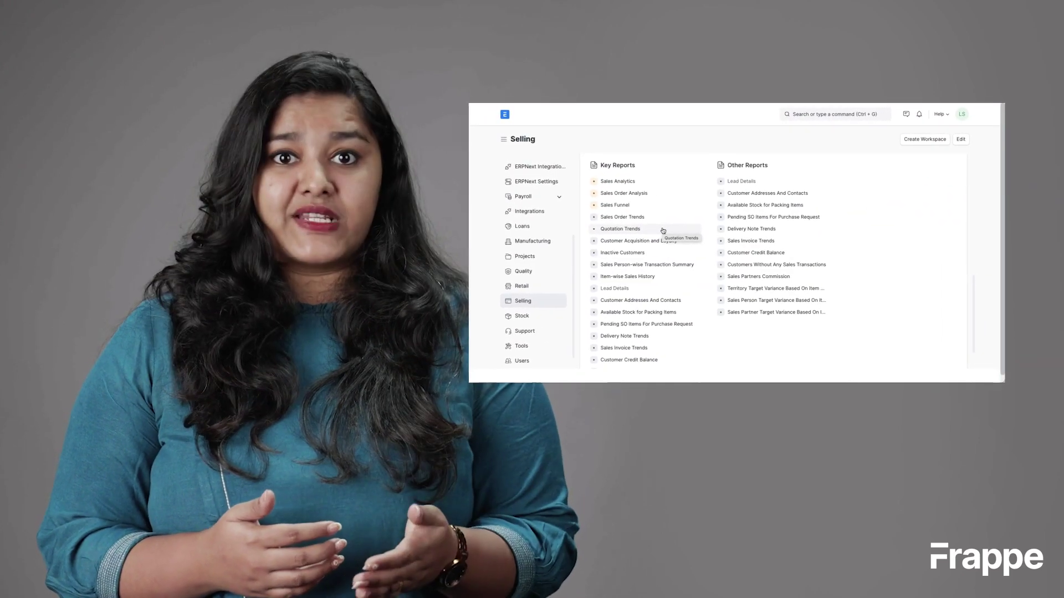
pyautogui.click(663, 230)
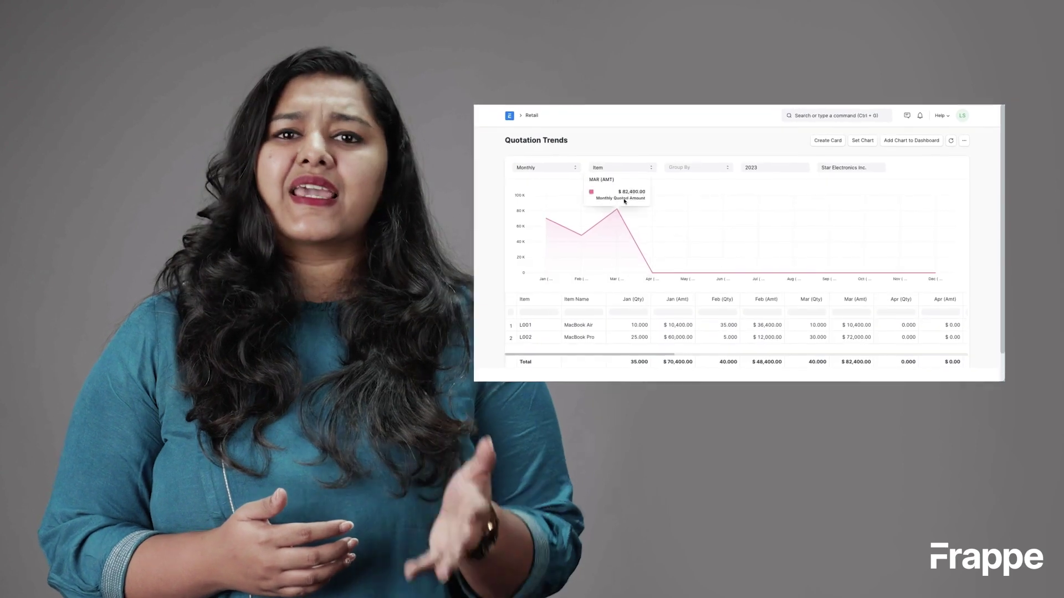
pyautogui.click(579, 169)
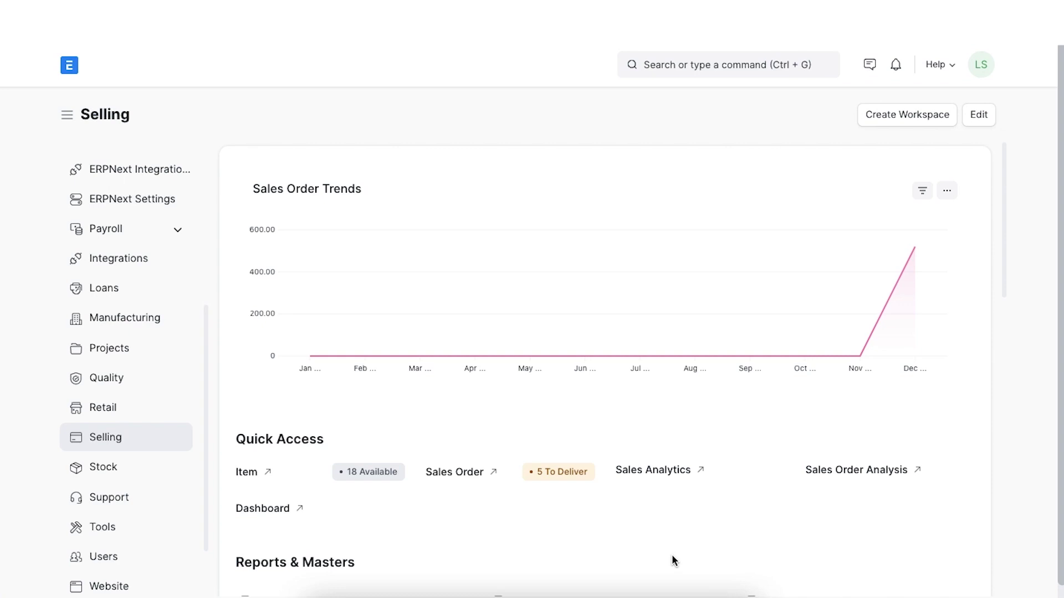
# - Open Sales Order Analysis from Key Reports for 02-15-2023 to 03-15-2023
pyautogui.scroll(-4, 671, 554)
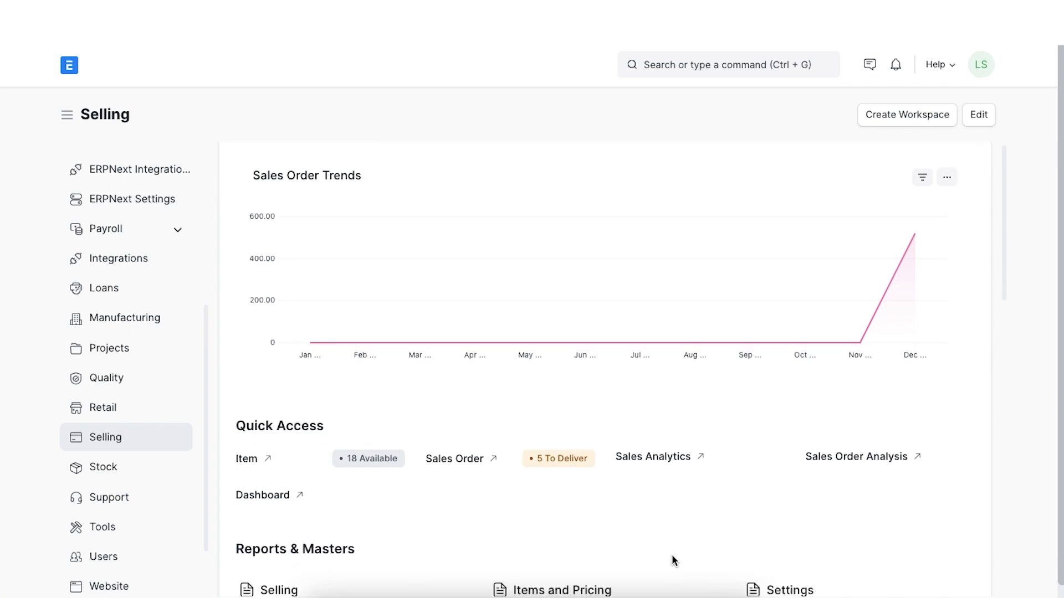
pyautogui.scroll(-8, 674, 561)
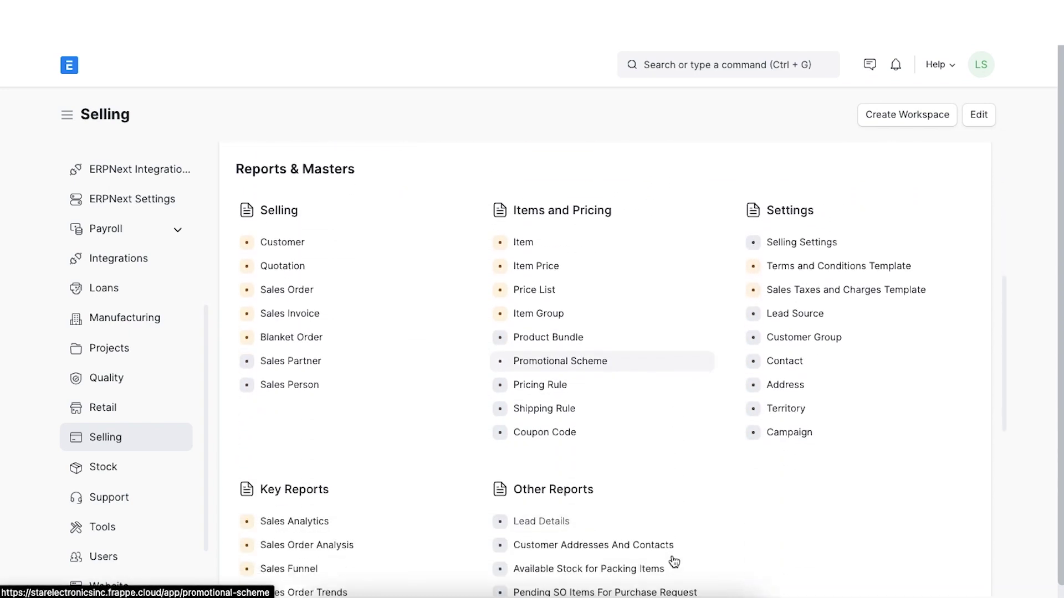
pyautogui.scroll(-2, 674, 561)
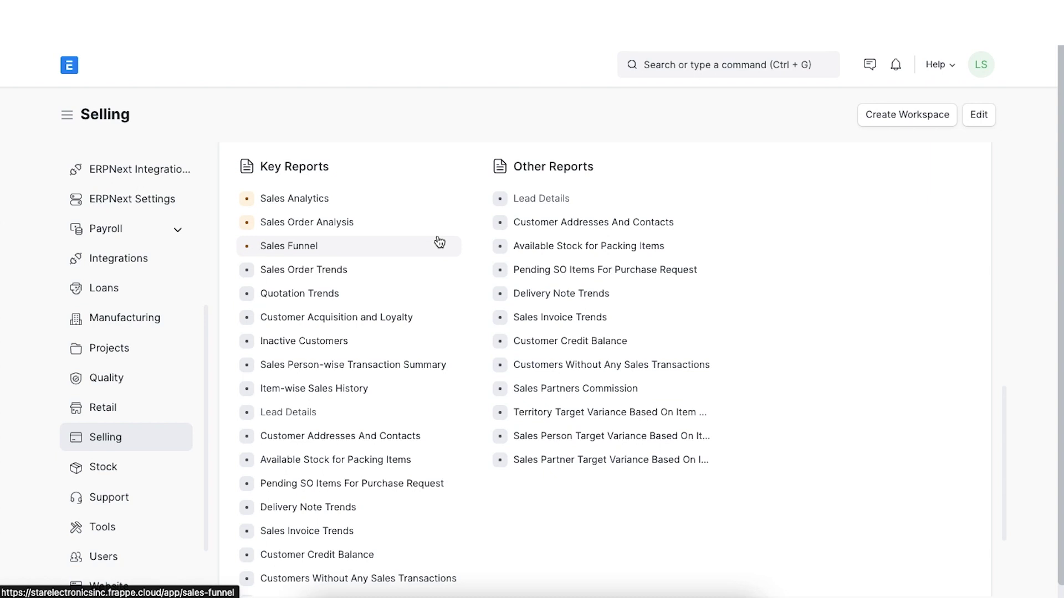
pyautogui.click(377, 225)
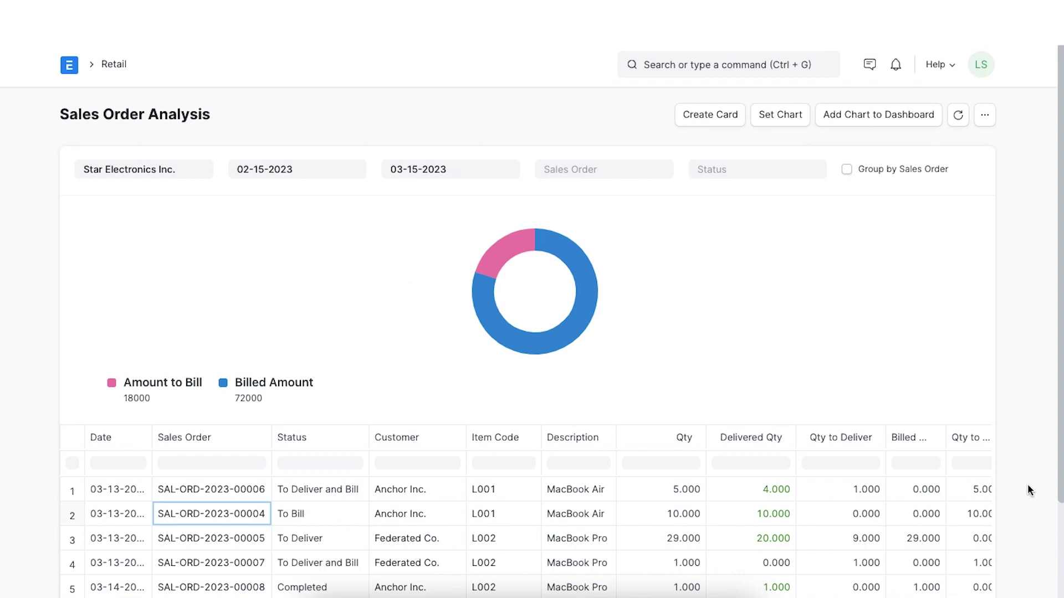
# - Scroll the Sales Order Analysis table sideways to review all its columns
pyautogui.scroll(-1, 1027, 484)
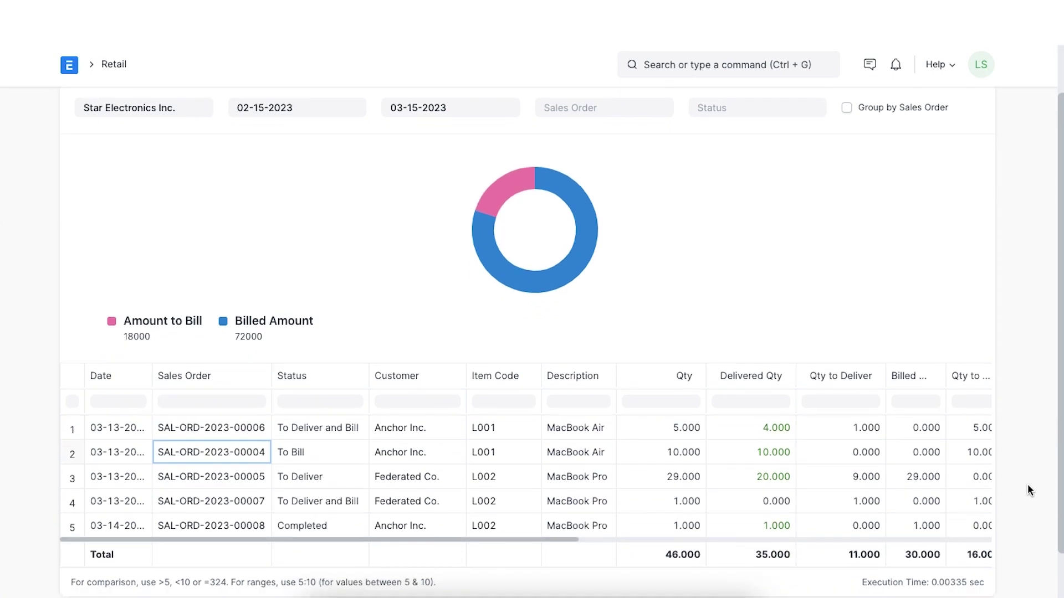
pyautogui.hscroll(3, 926, 505)
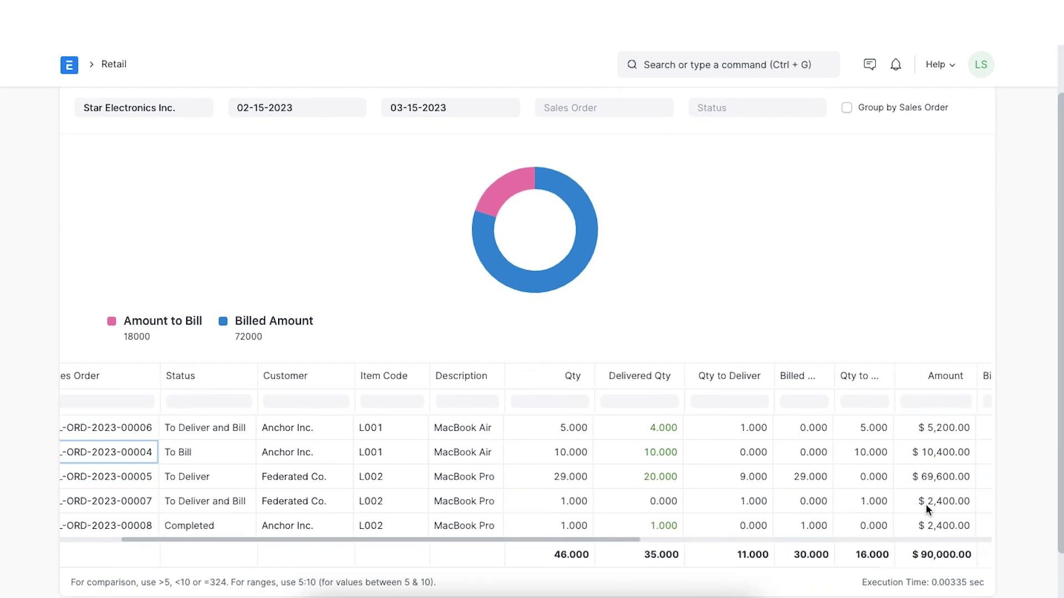
pyautogui.hscroll(4, 926, 506)
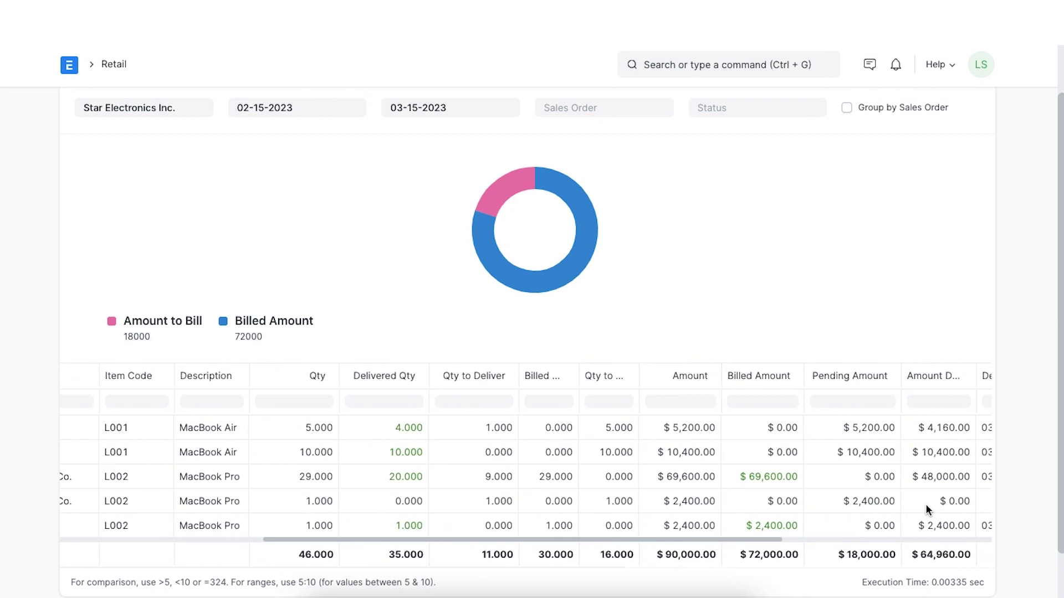
pyautogui.hscroll(-2, 926, 504)
pyautogui.hscroll(4, 925, 504)
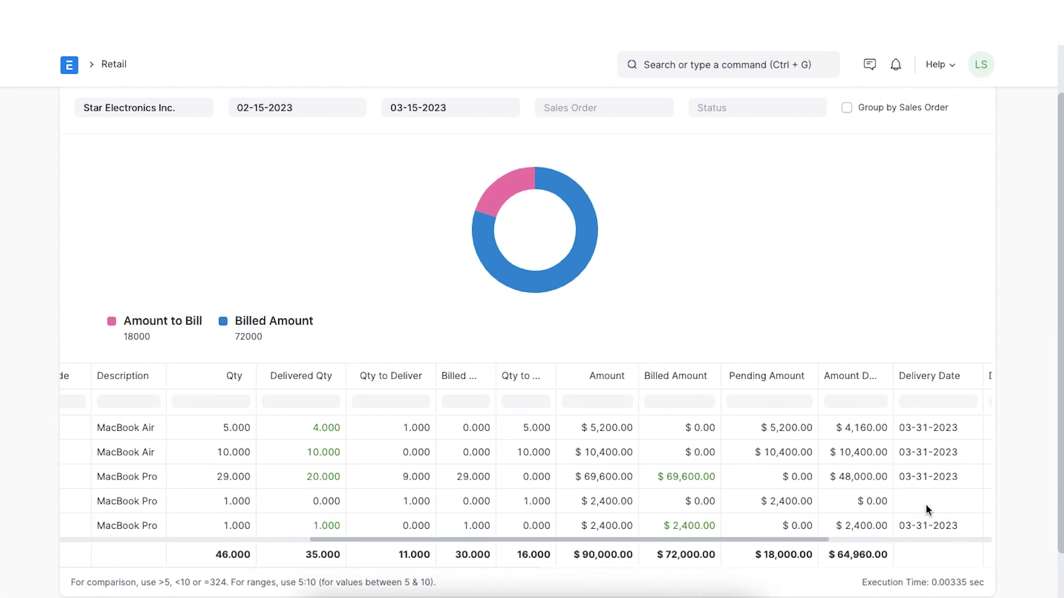
pyautogui.hscroll(-4, 926, 504)
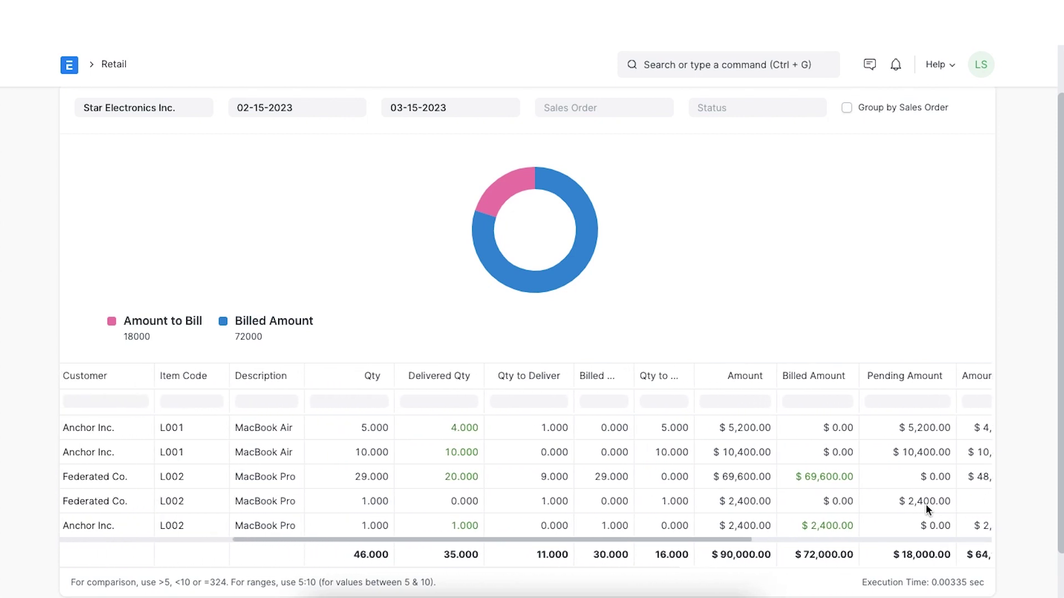
pyautogui.hscroll(-5, 926, 504)
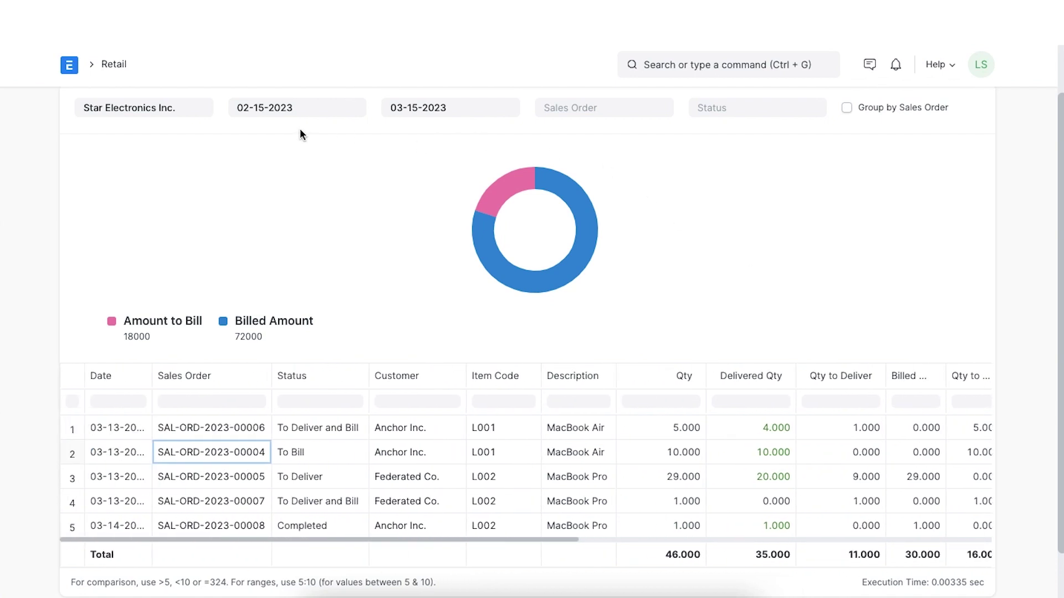
# - Look through the Status and Sales Order filter options, closing them without filtering
pyautogui.click(691, 109)
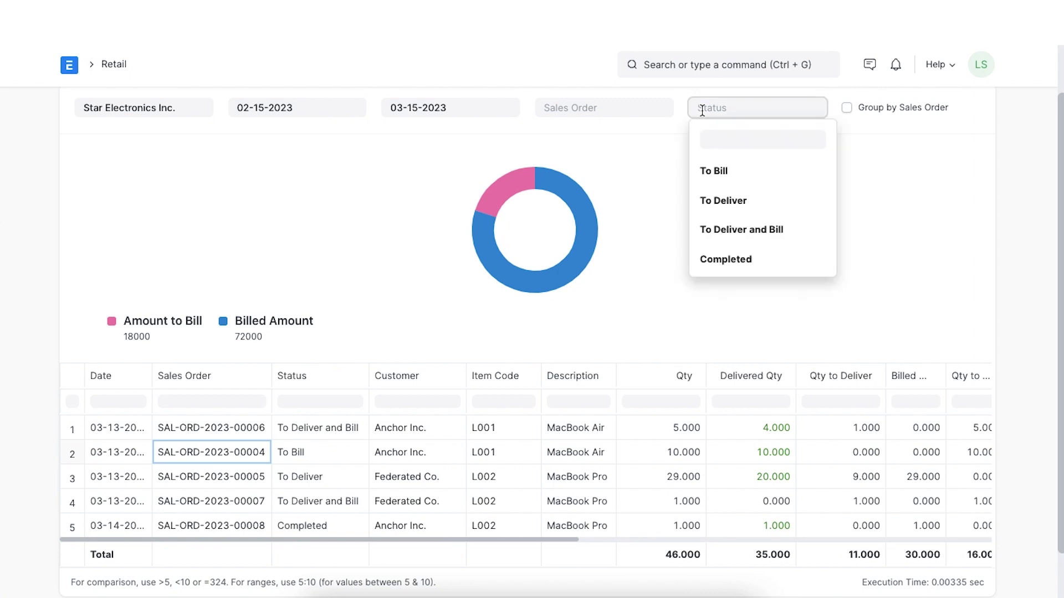
pyautogui.click(646, 106)
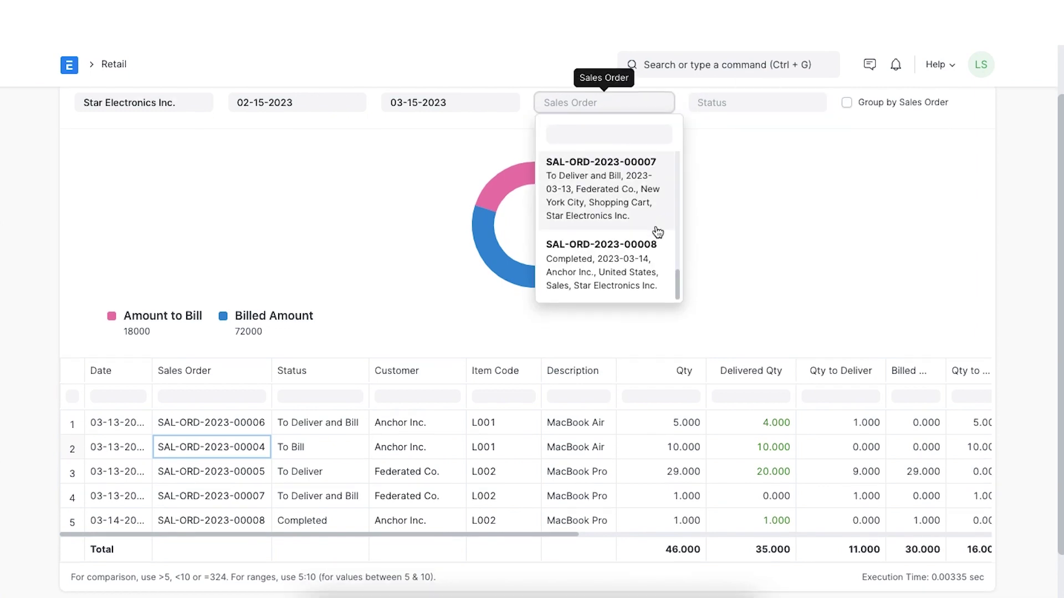
pyautogui.scroll(-1, 656, 230)
pyautogui.scroll(2, 656, 231)
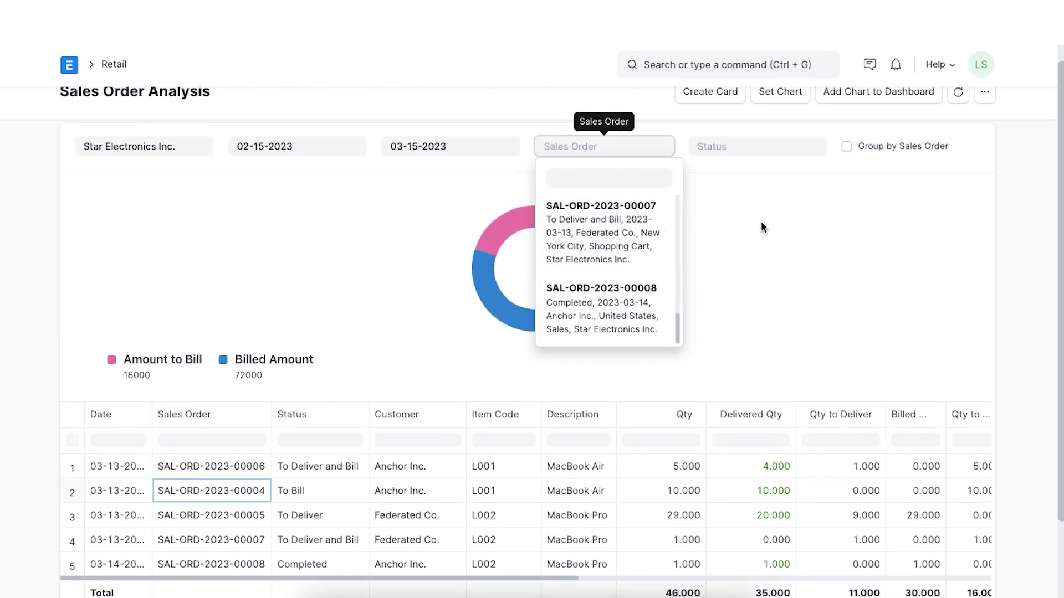
pyautogui.click(763, 221)
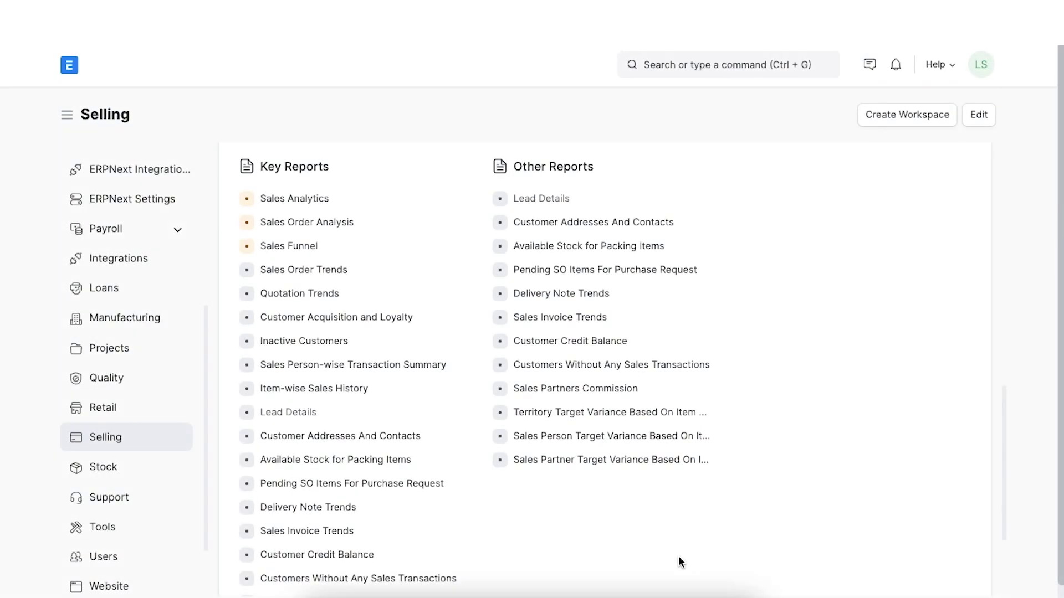
# - Open the Sales Order Trends report, keeping the Monthly period
pyautogui.click(373, 275)
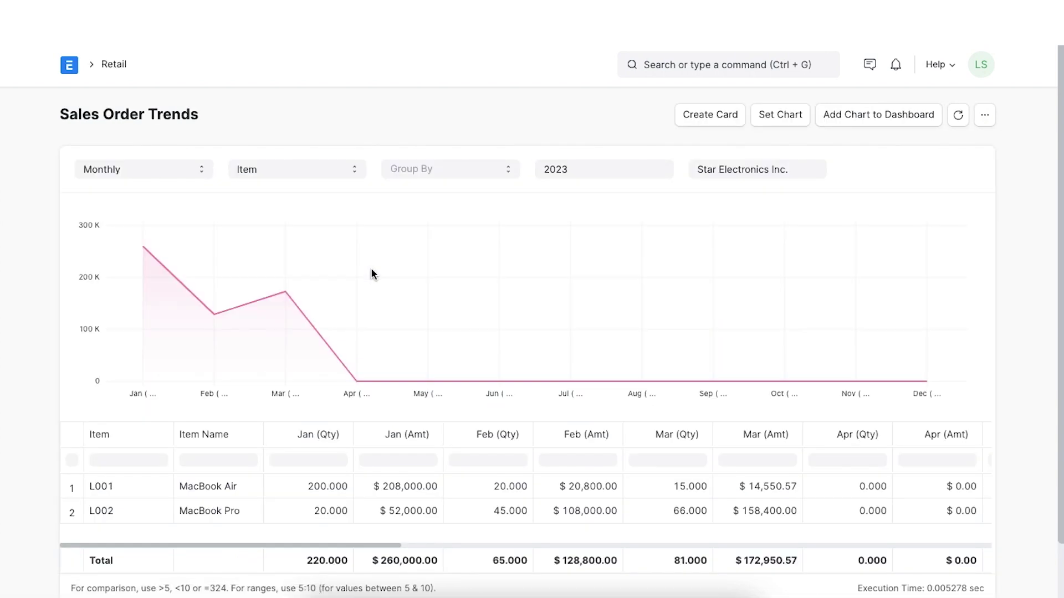
pyautogui.click(203, 169)
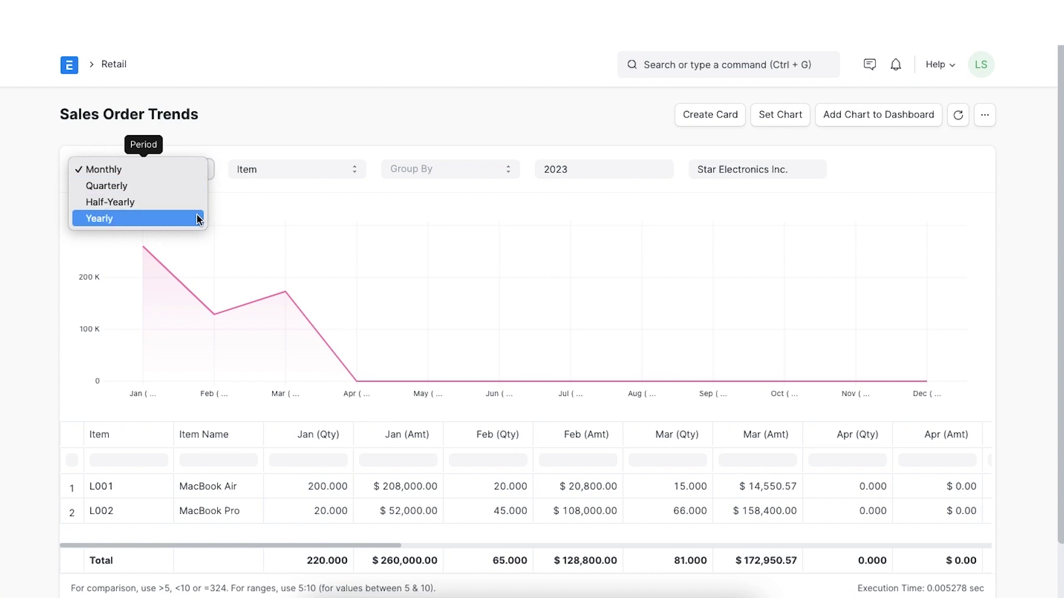
pyautogui.click(213, 169)
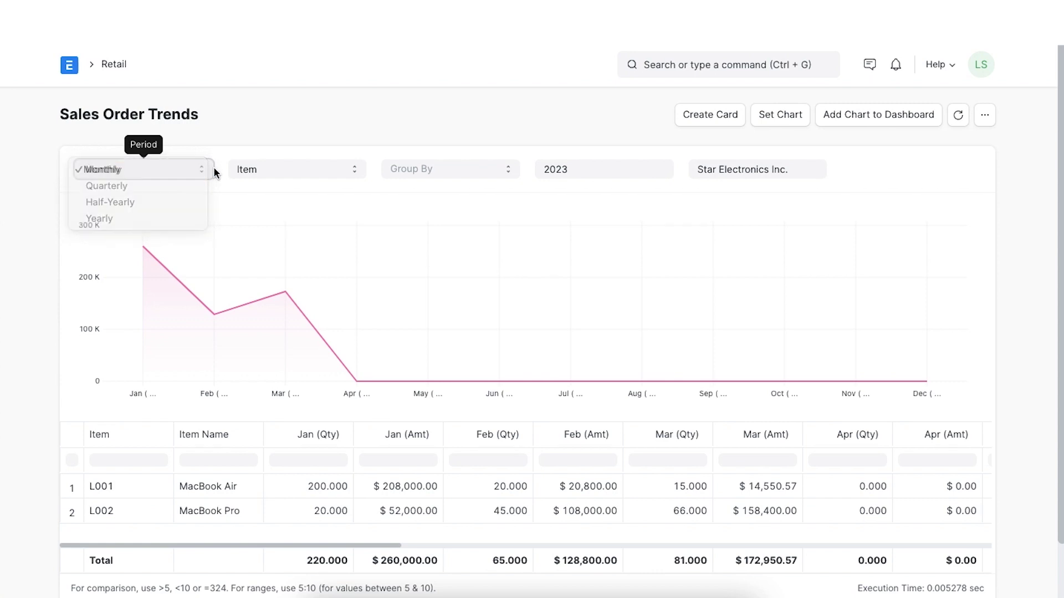
# - Switch Based On to Customer, then back to Item, leaving the trends ungrouped
pyautogui.click(354, 171)
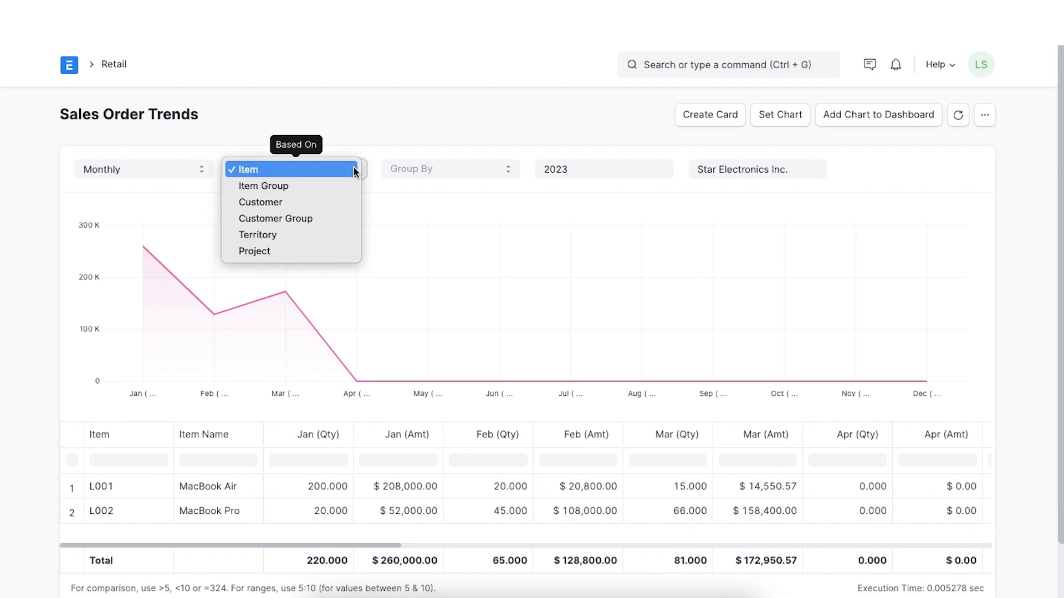
pyautogui.click(339, 202)
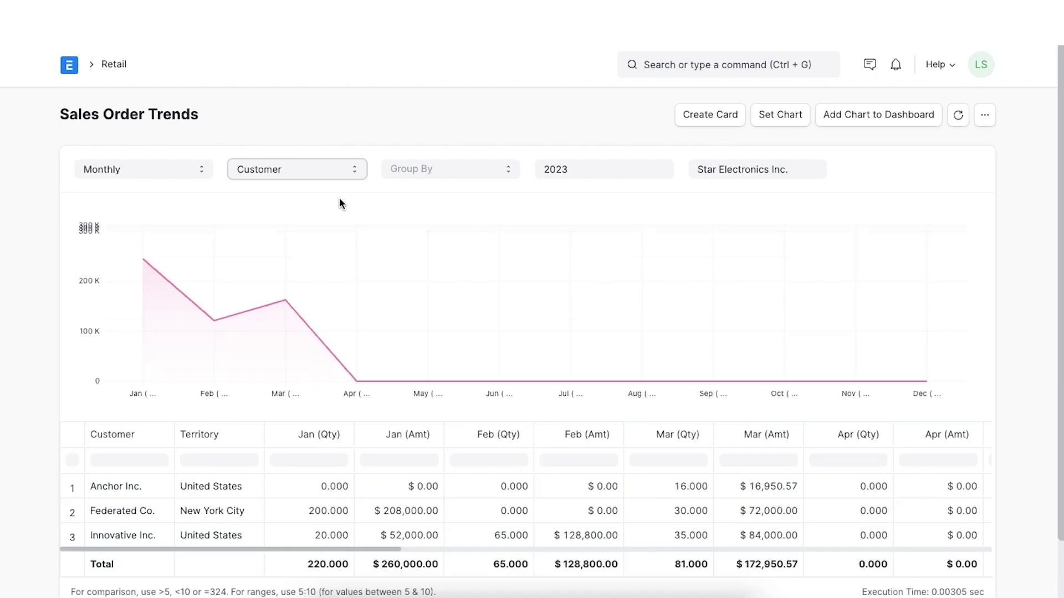
pyautogui.click(355, 171)
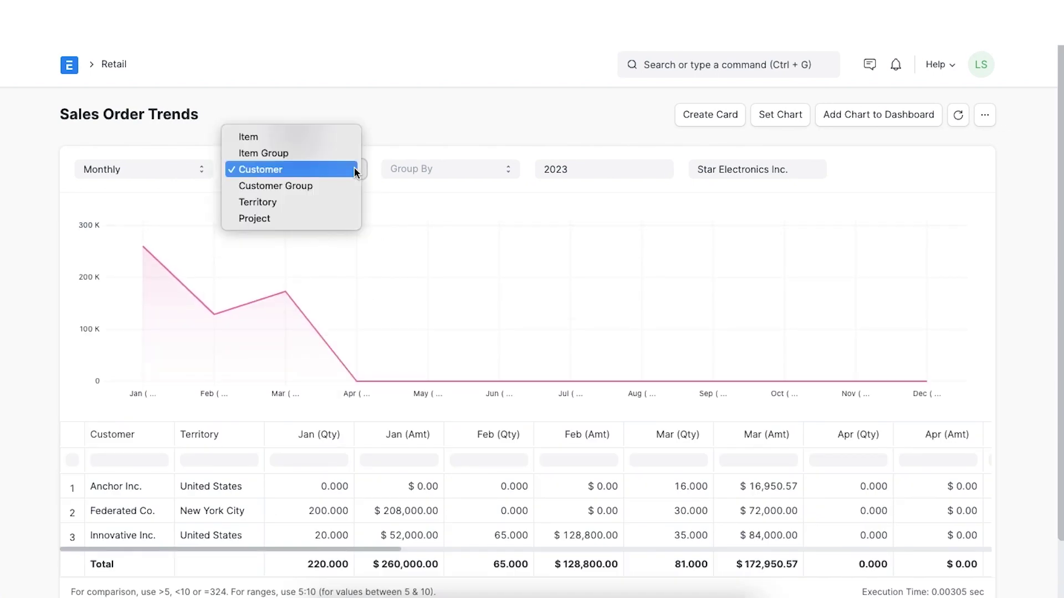
pyautogui.click(350, 139)
pyautogui.click(511, 170)
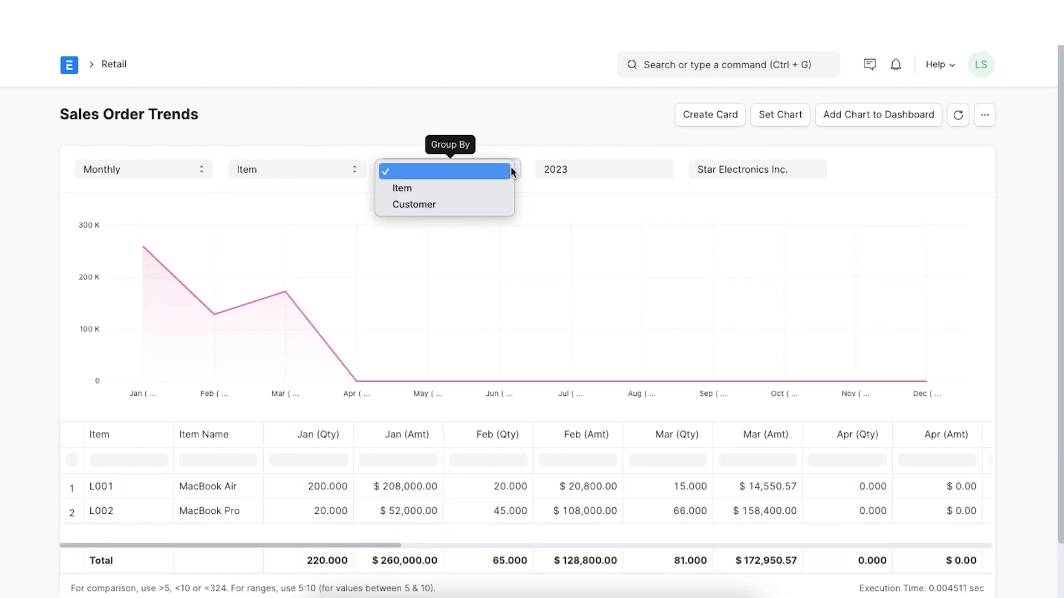
pyautogui.click(531, 148)
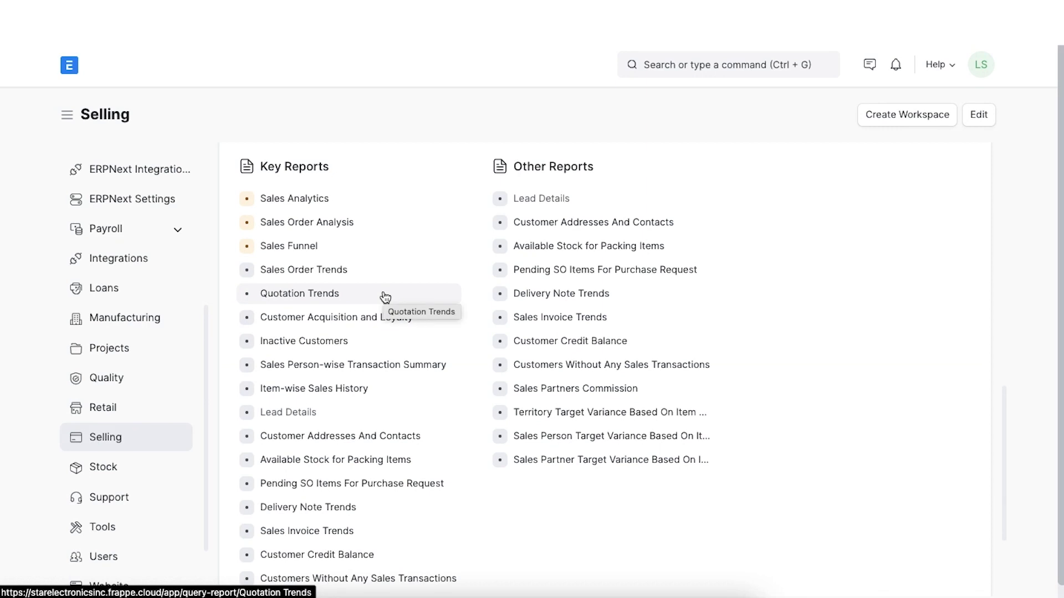
# - Open Quotation Trends, check its period options, and keep it based on Item
pyautogui.click(385, 296)
pyautogui.click(202, 170)
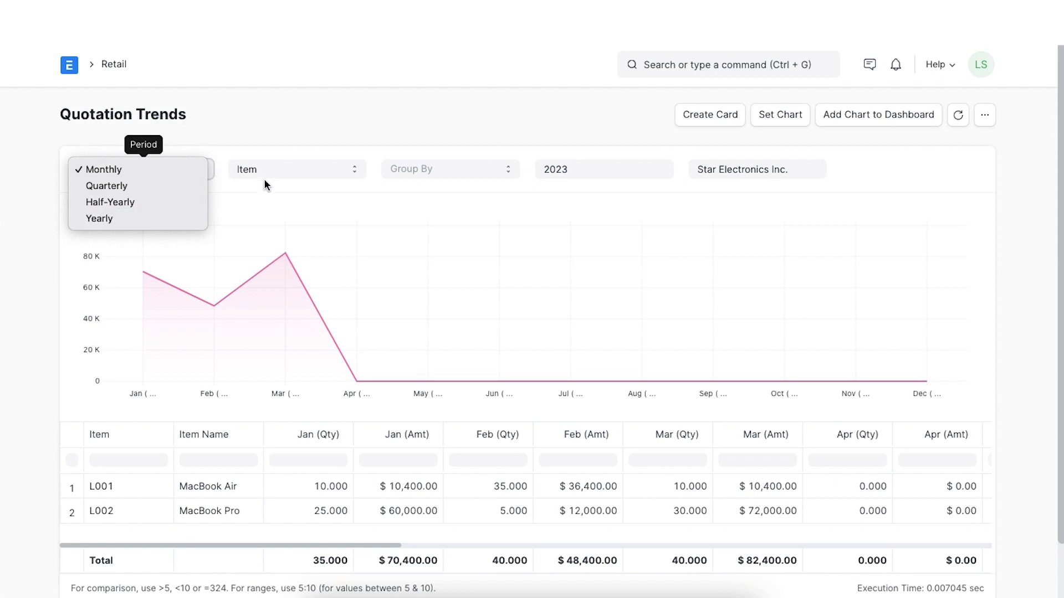
pyautogui.click(282, 174)
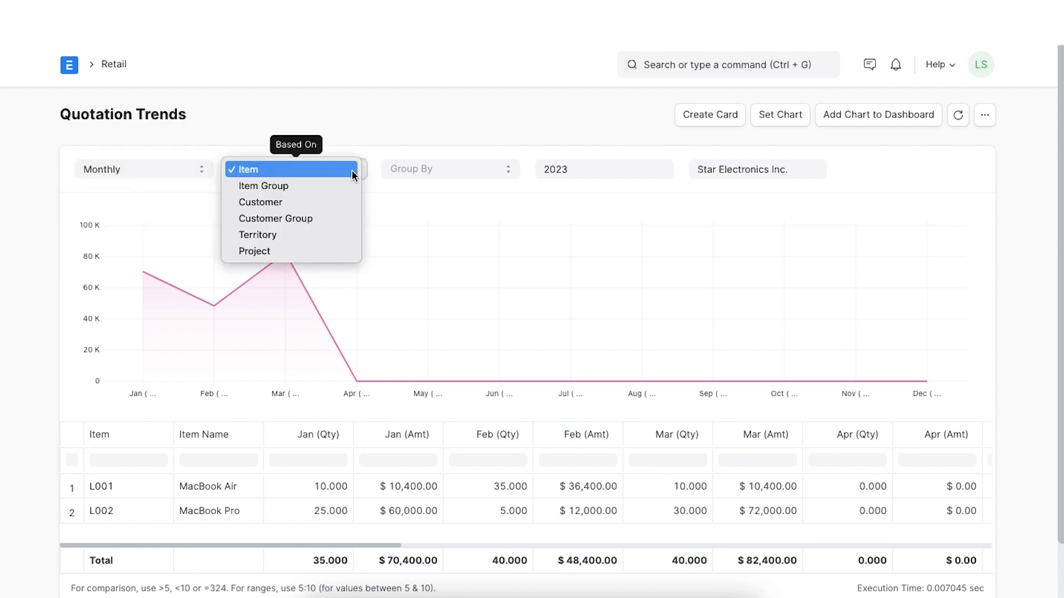
pyautogui.click(374, 176)
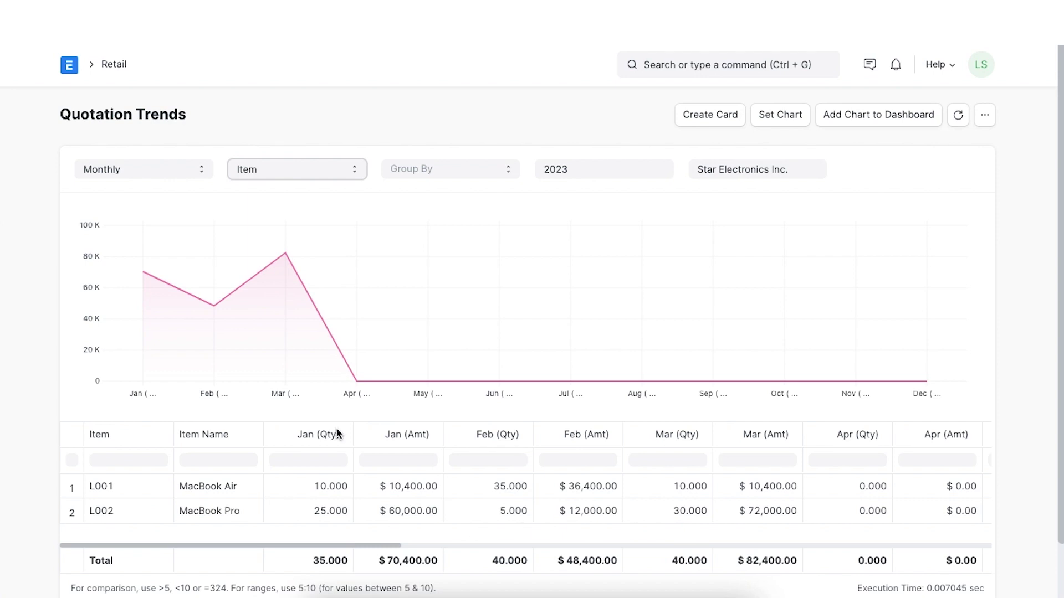
# - Set Quotation Trends to Quarterly periods based on Customer, showing 2023 totals of $201,200
pyautogui.click(200, 173)
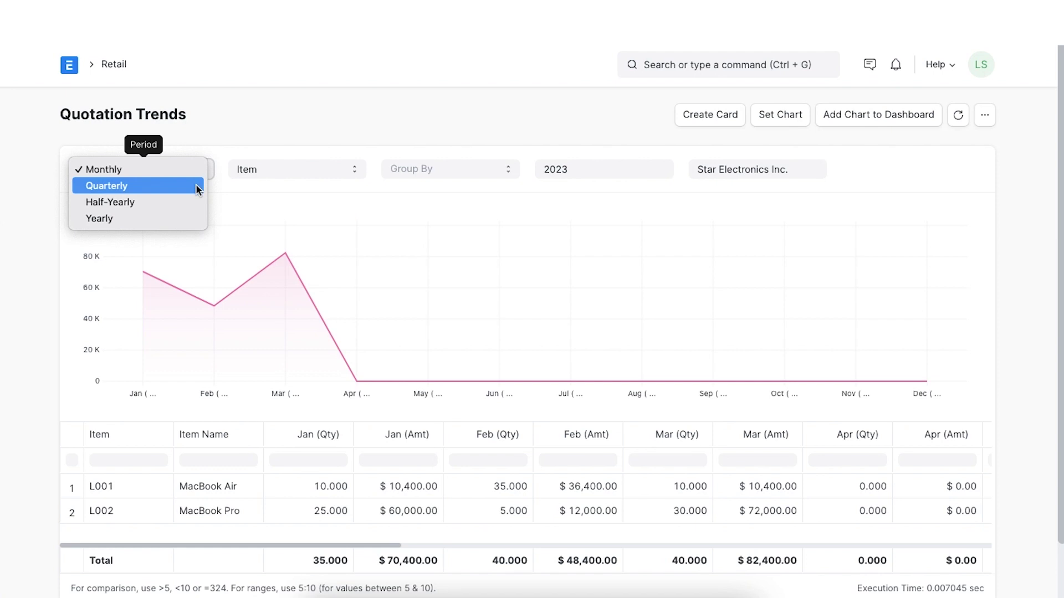
pyautogui.click(195, 184)
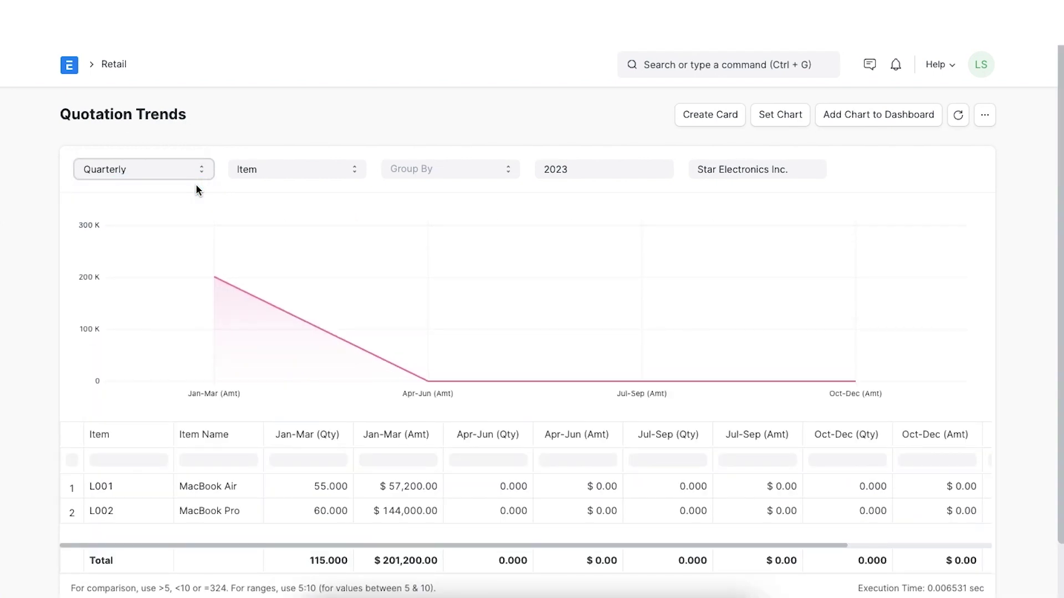
pyautogui.click(244, 170)
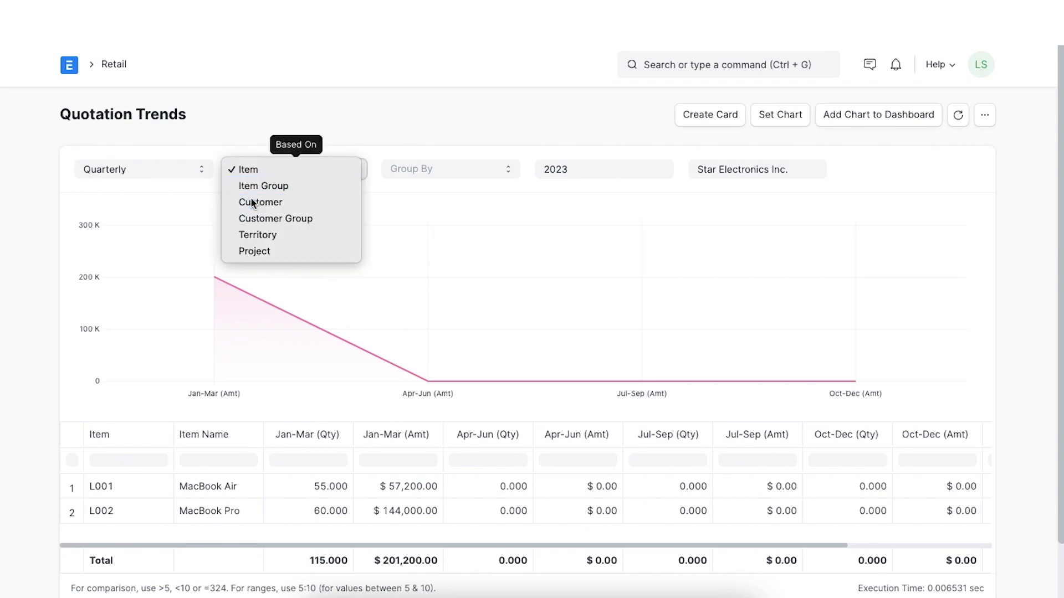
pyautogui.click(253, 203)
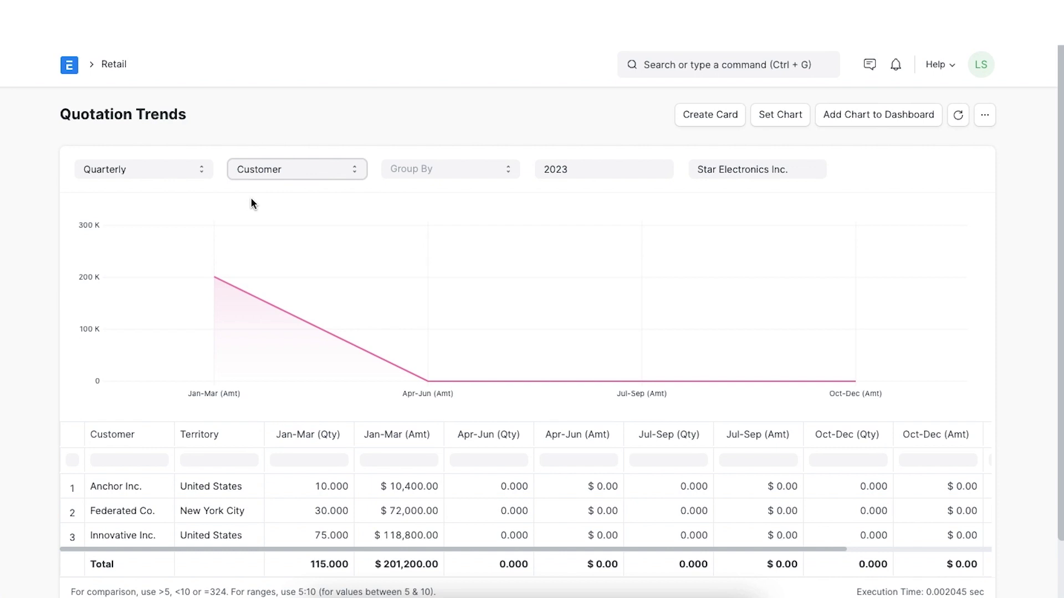
pyautogui.click(201, 168)
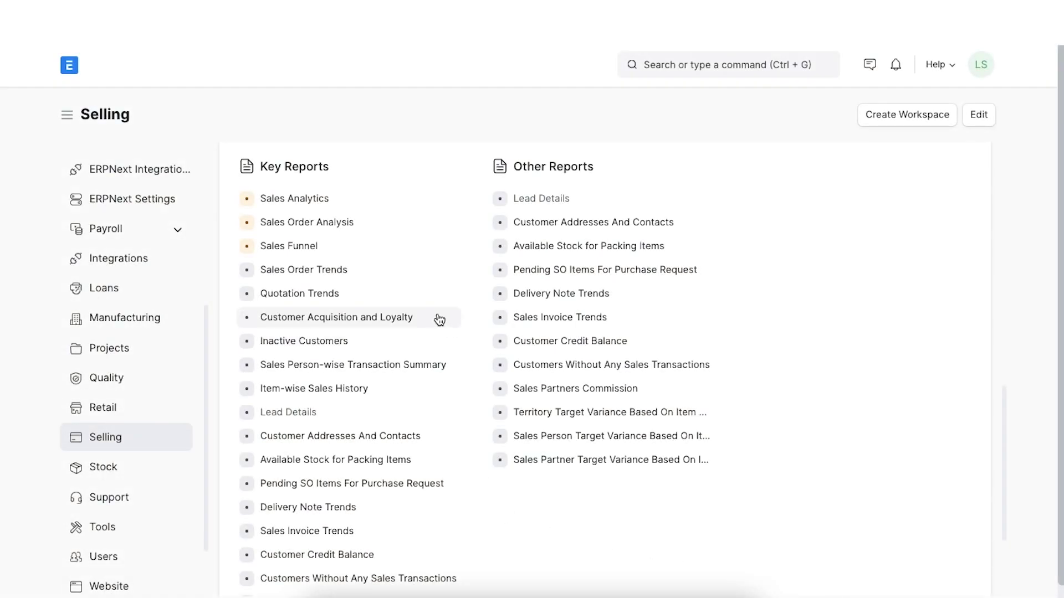
# - Open Customer Acquisition and Loyalty and set View Type to Territory Wise, totaling $369,728
pyautogui.click(438, 317)
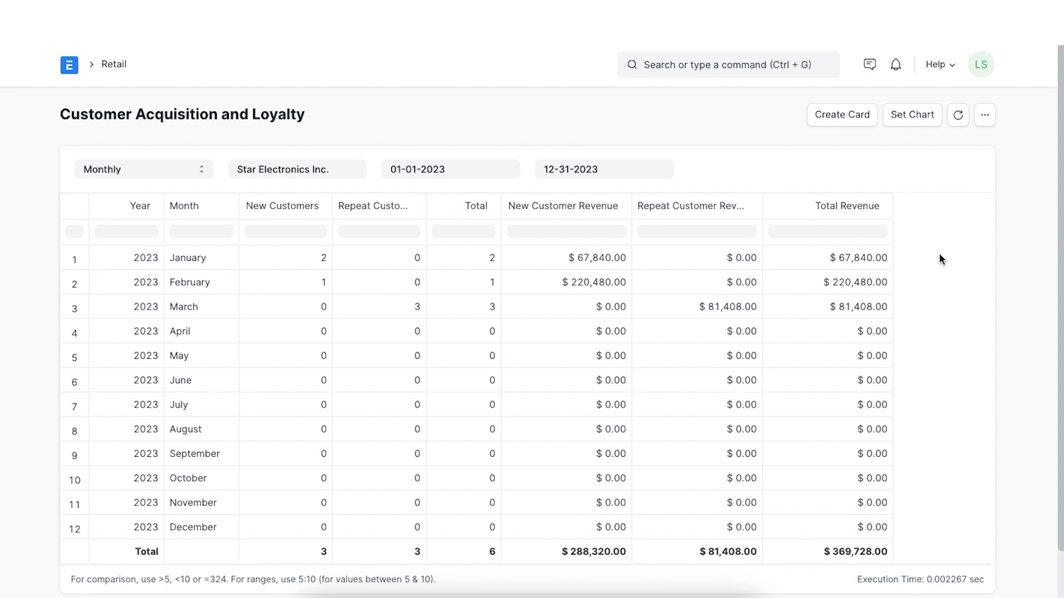
pyautogui.click(201, 172)
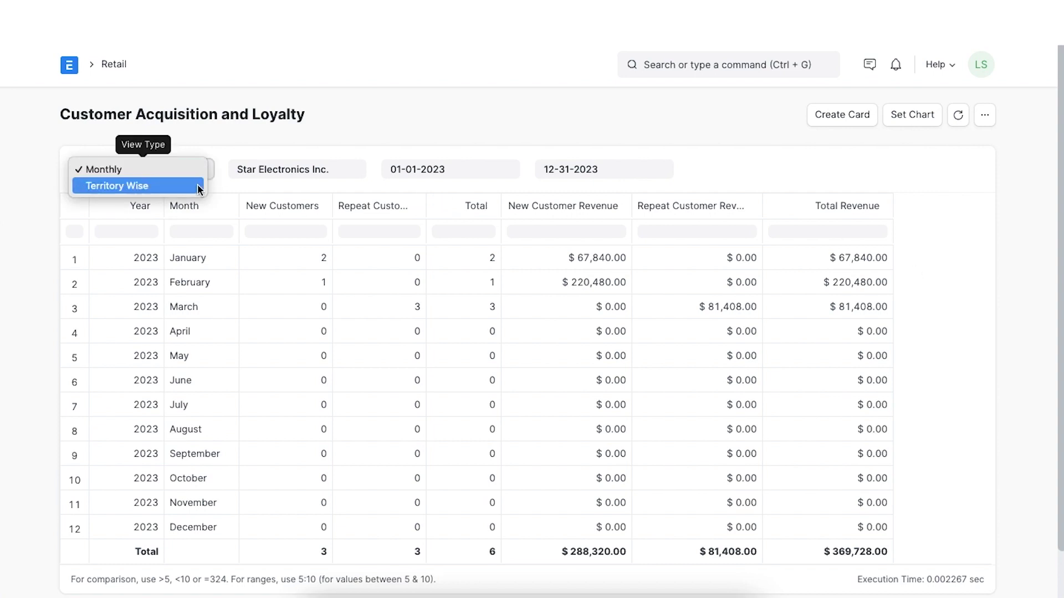
pyautogui.click(193, 188)
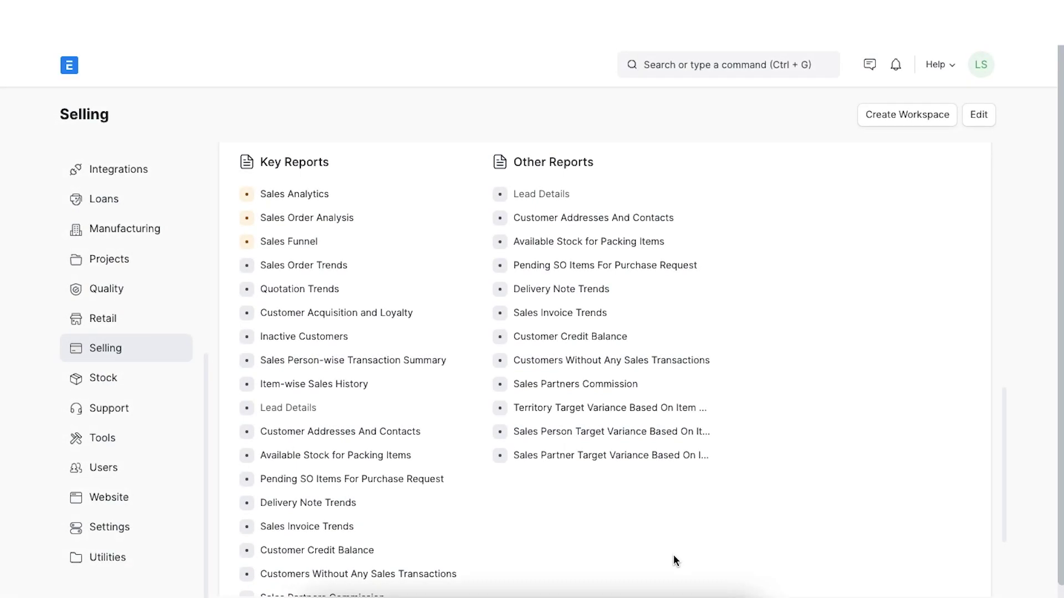
# - Open Sales Person-wise Transaction Summary, showing sales orders totaling $378,950.57 across 164 units
pyautogui.click(454, 364)
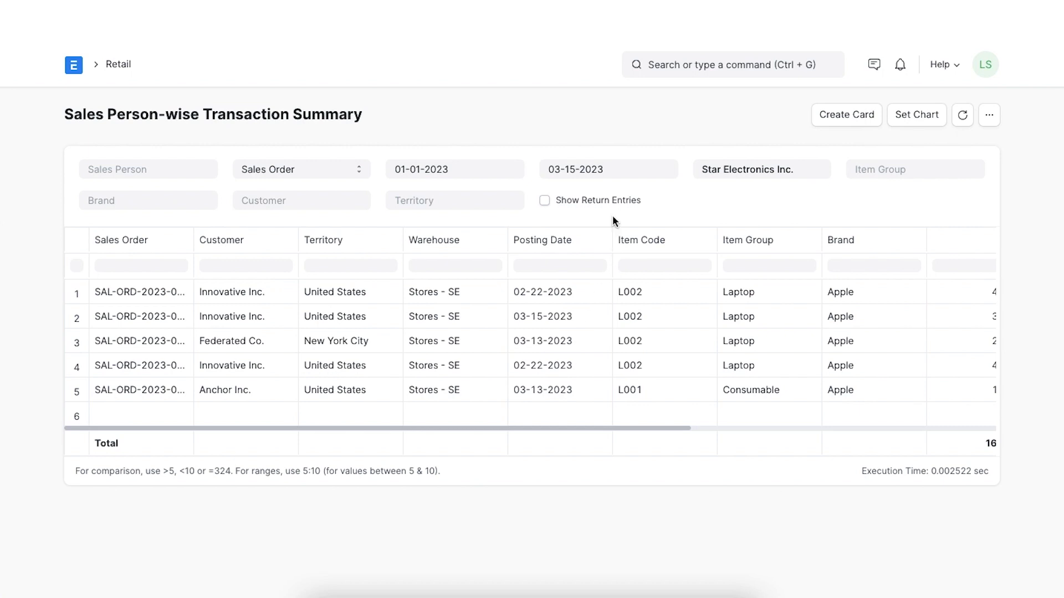
pyautogui.hscroll(5, 641, 366)
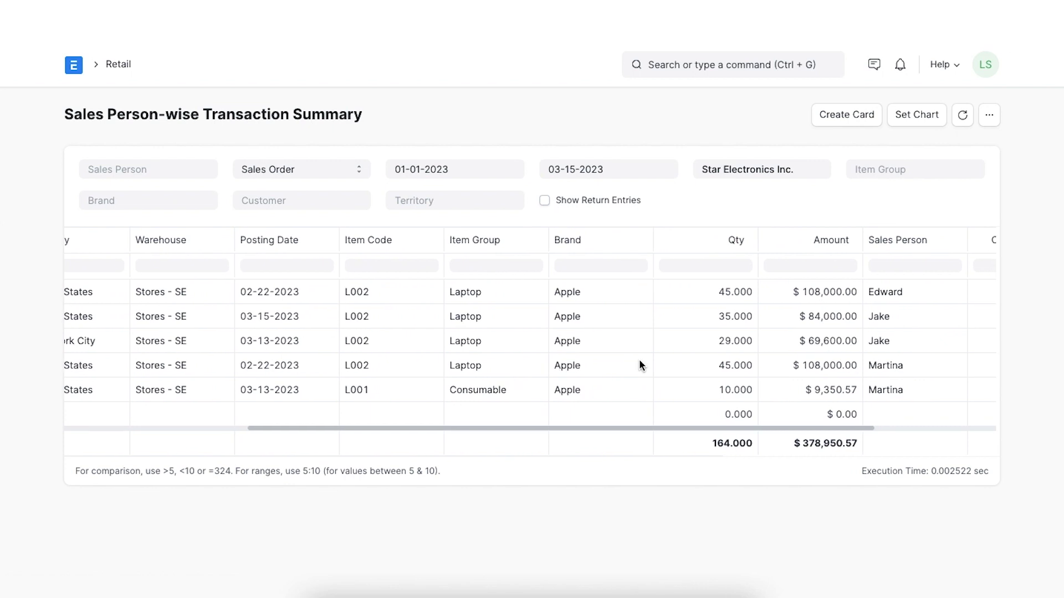
pyautogui.hscroll(2, 640, 363)
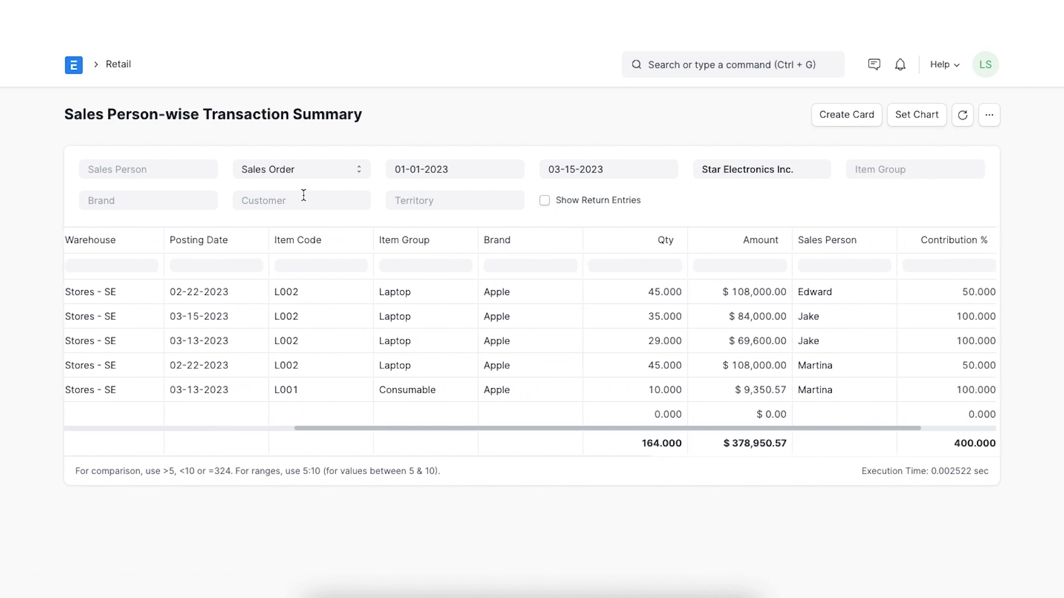
# - Keep Sales Order as document type, leave Sales Person unset, and scroll the table across
pyautogui.click(360, 167)
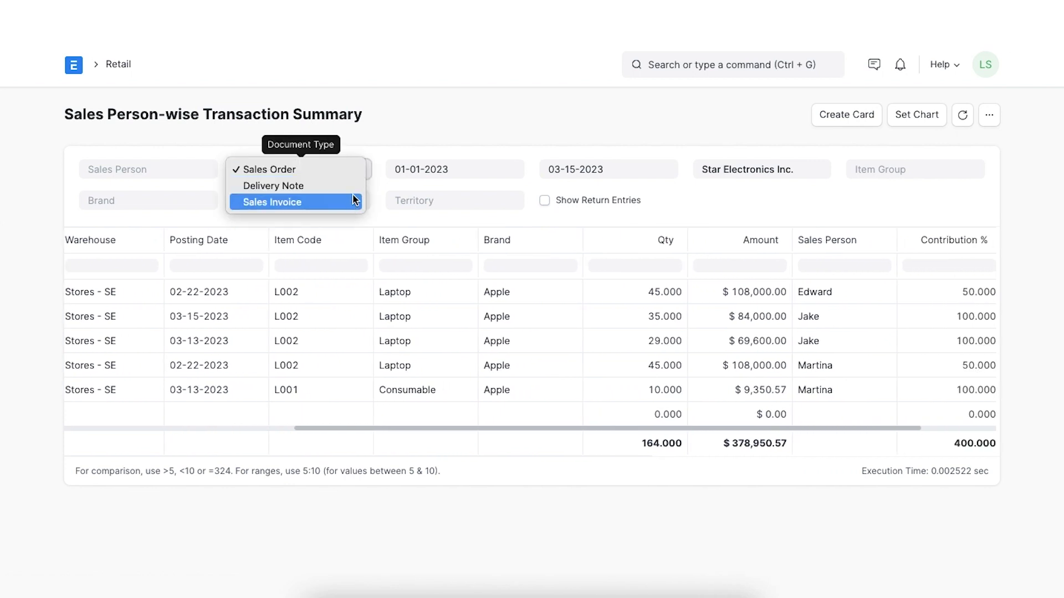
pyautogui.click(211, 171)
pyautogui.click(201, 169)
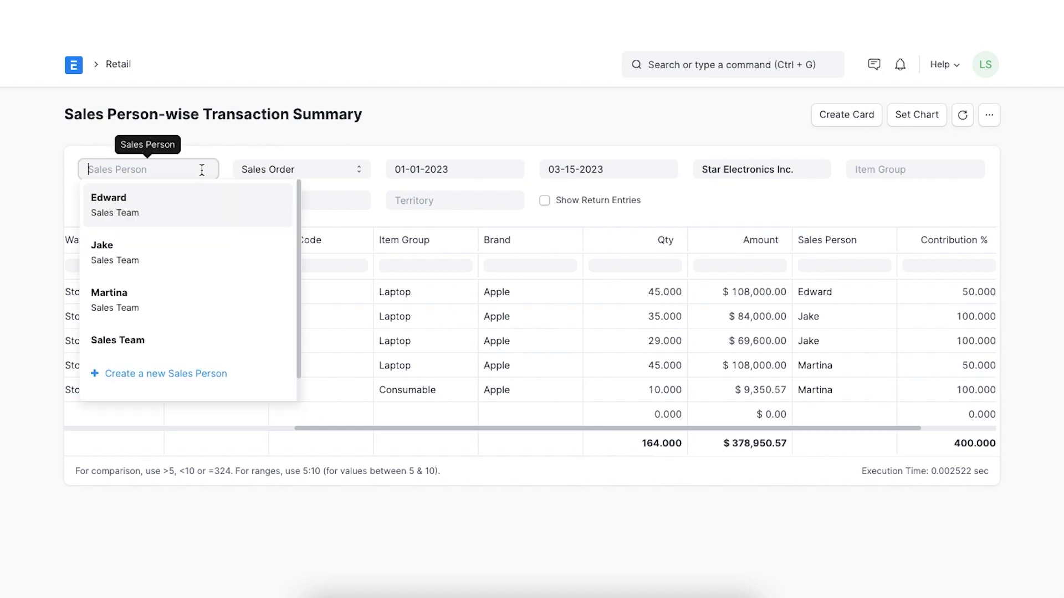
pyautogui.click(234, 142)
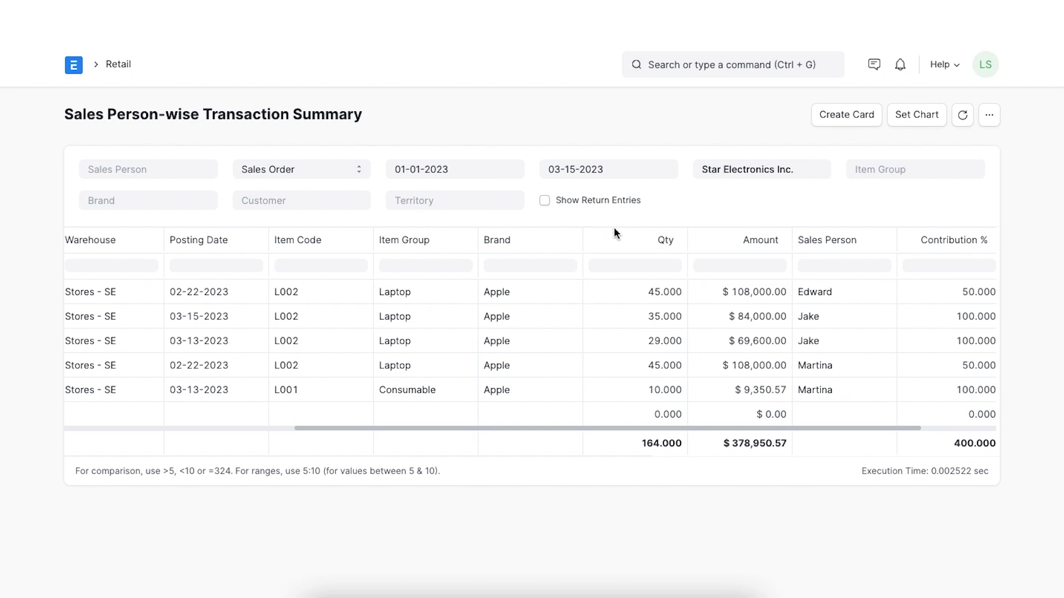
pyautogui.hscroll(4, 687, 342)
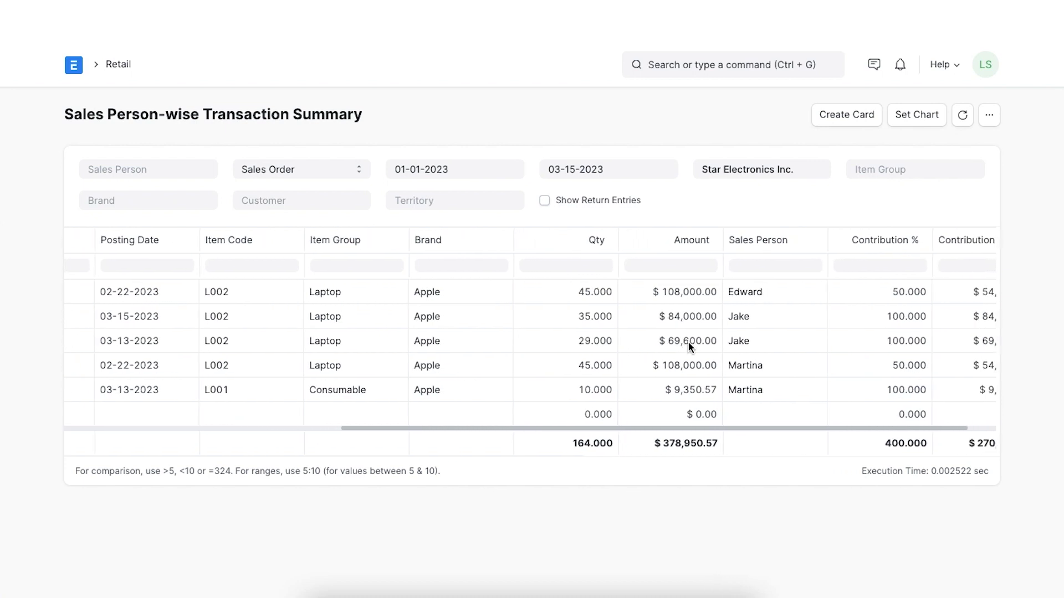
pyautogui.hscroll(1, 688, 346)
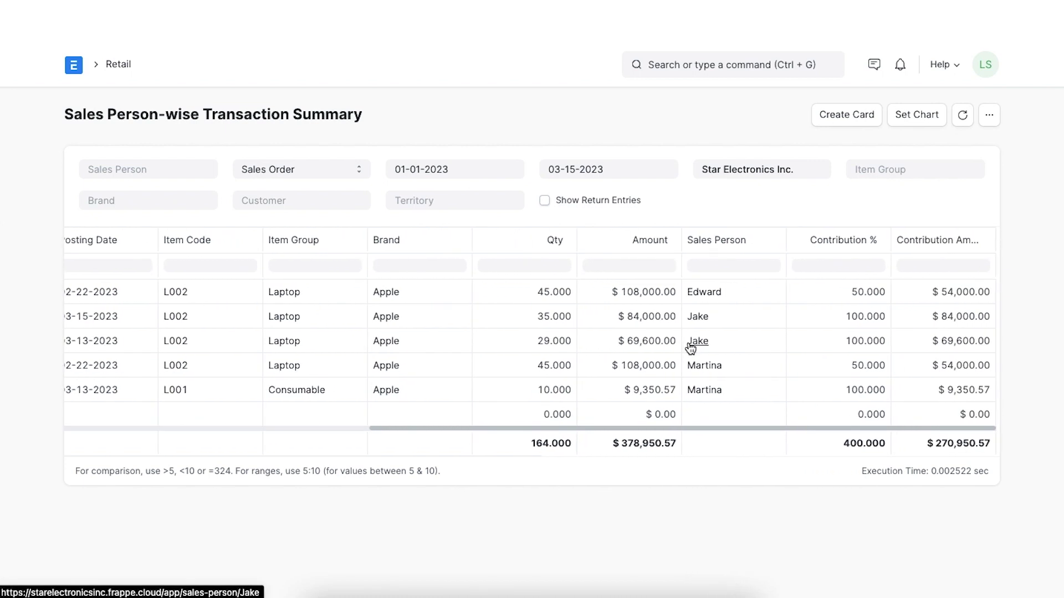
pyautogui.hscroll(-12, 690, 346)
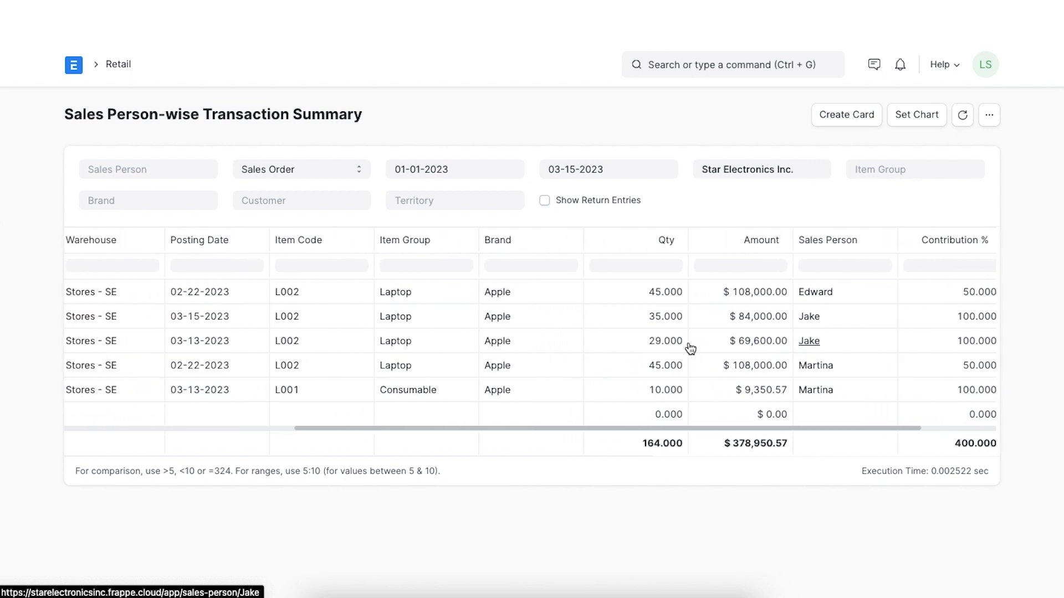
pyautogui.hscroll(-12, 687, 342)
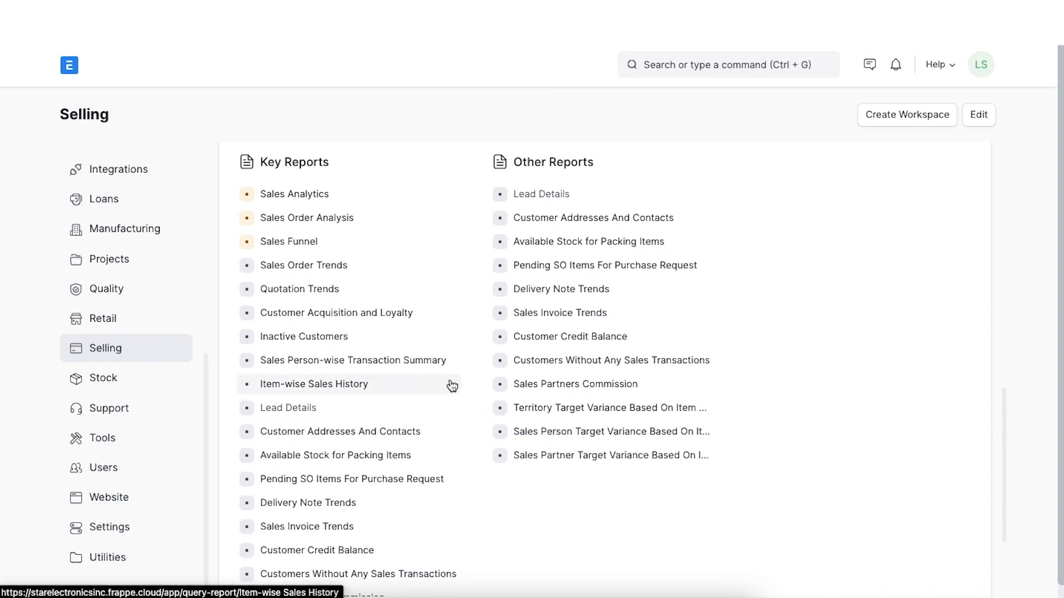
pyautogui.click(413, 385)
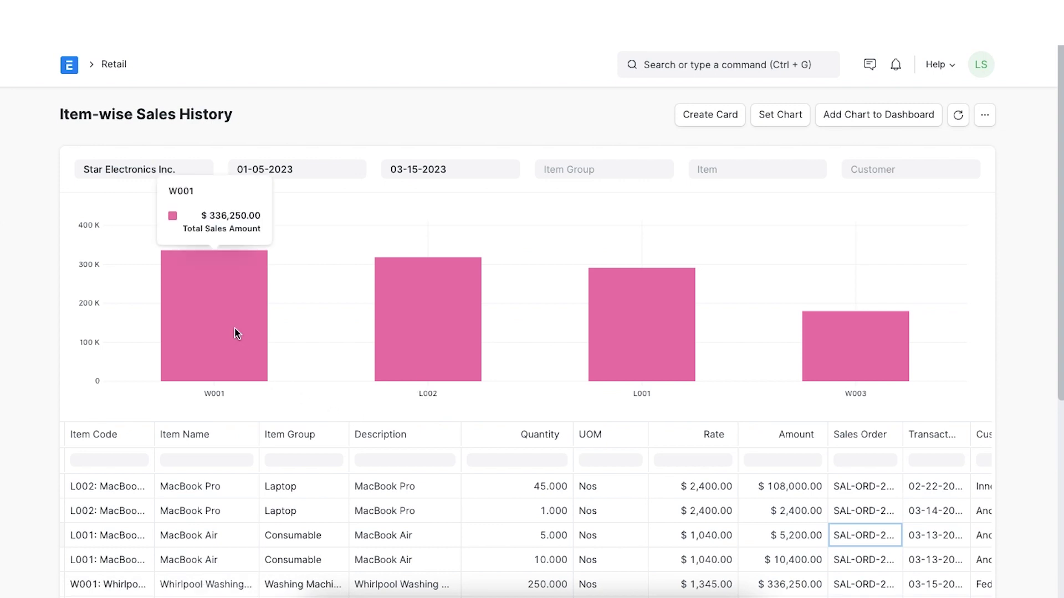
pyautogui.moveTo(406, 321)
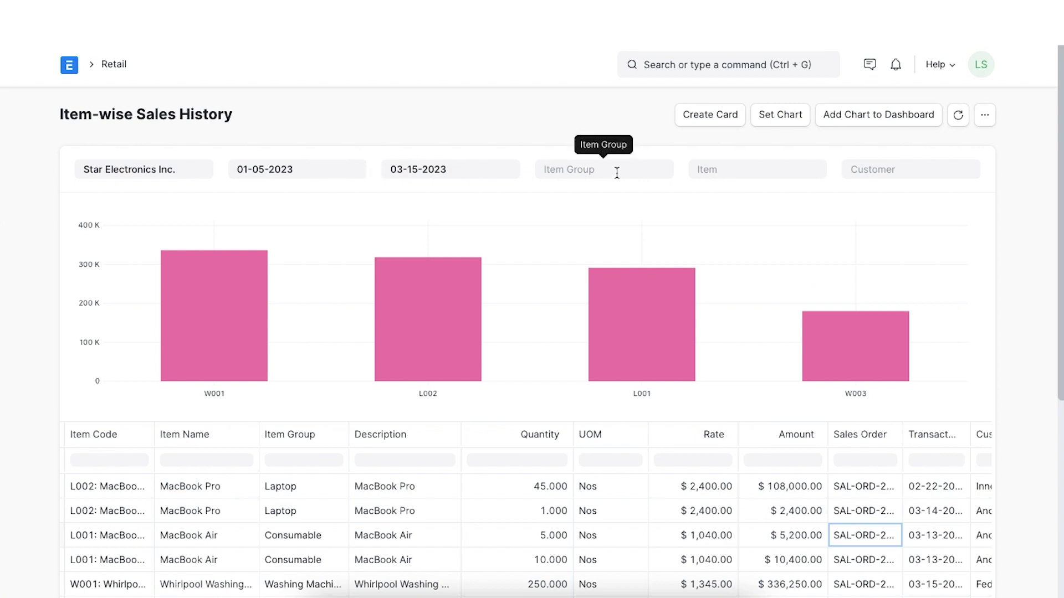
pyautogui.scroll(-2, 801, 497)
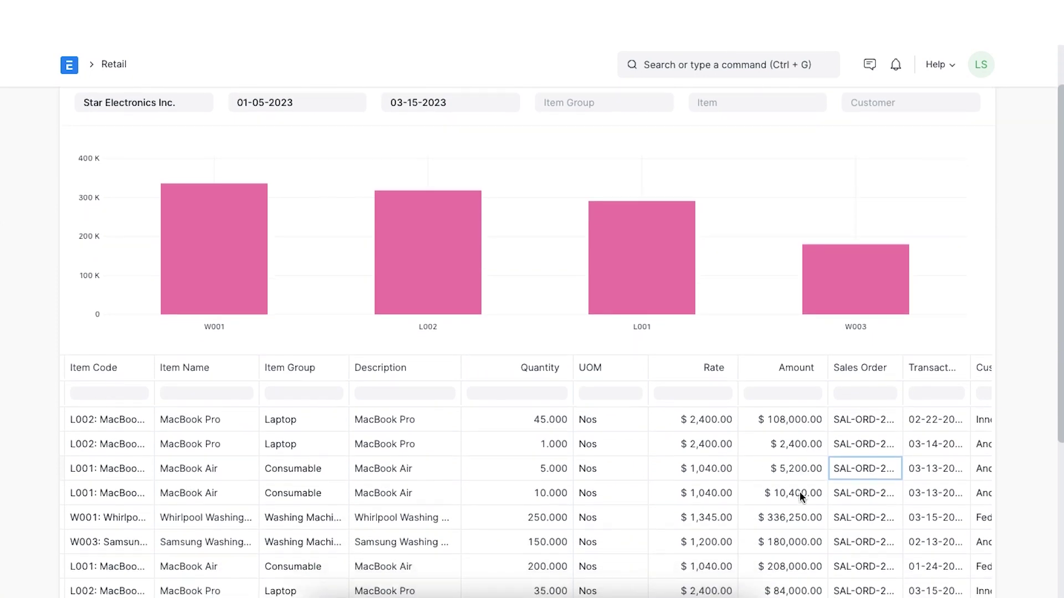
pyautogui.scroll(-3, 802, 497)
pyautogui.hscroll(1, 802, 497)
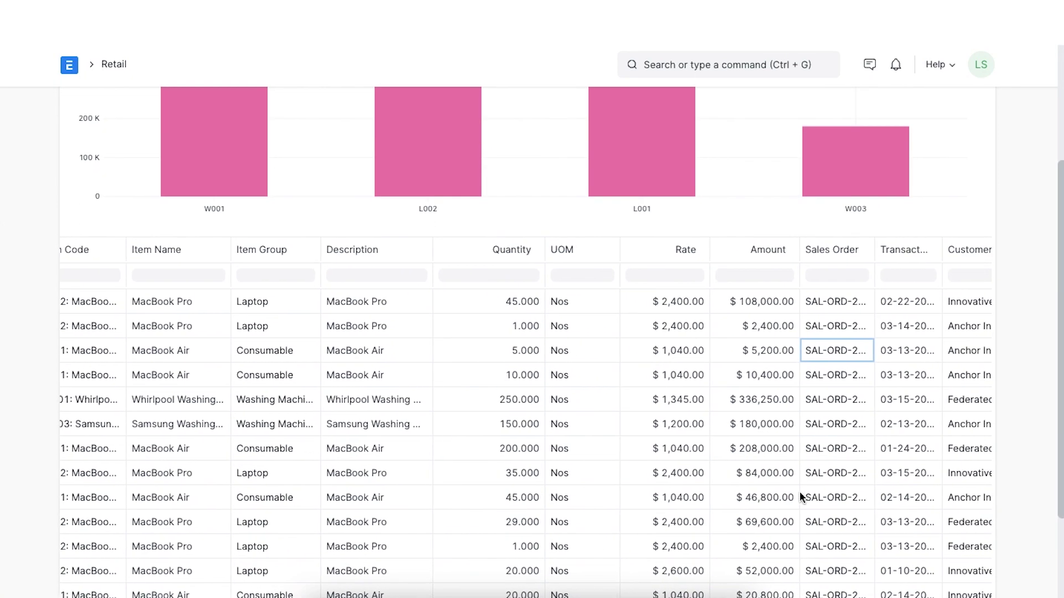
pyautogui.hscroll(3, 801, 497)
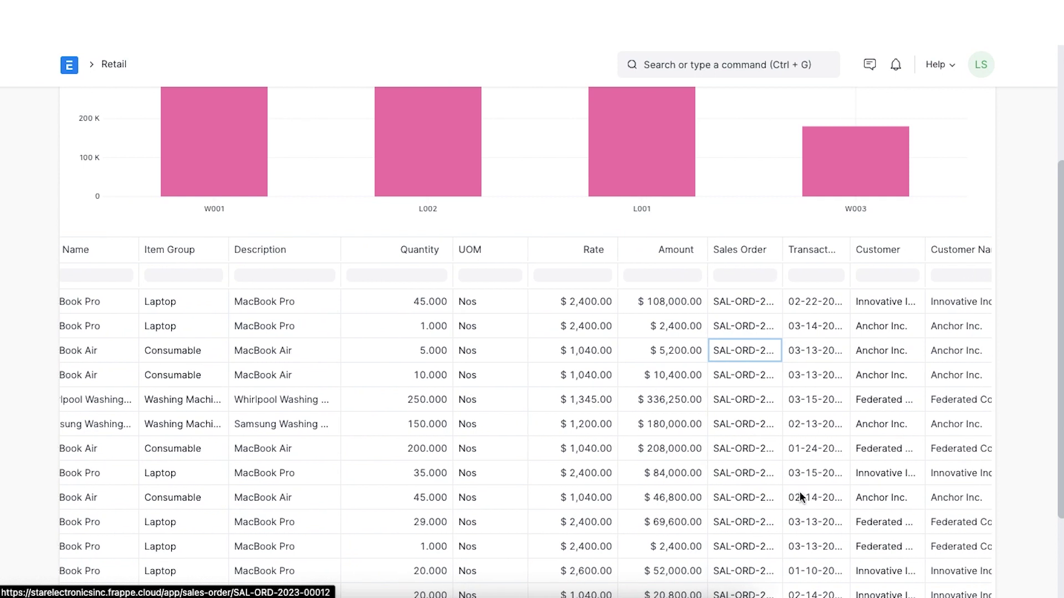
pyautogui.hscroll(4, 801, 497)
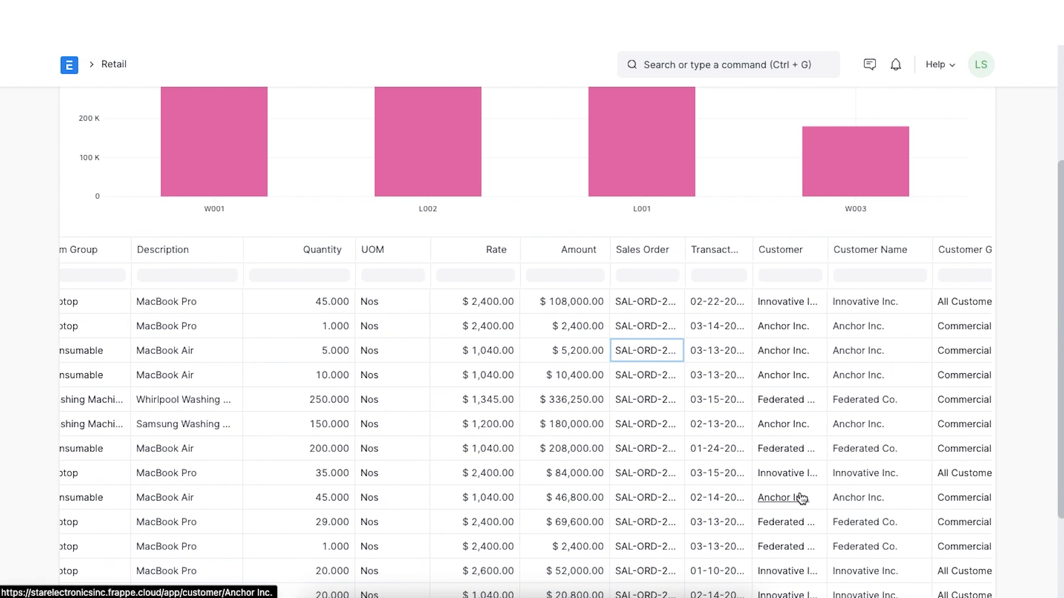
pyautogui.hscroll(1, 801, 497)
pyautogui.hscroll(2, 802, 497)
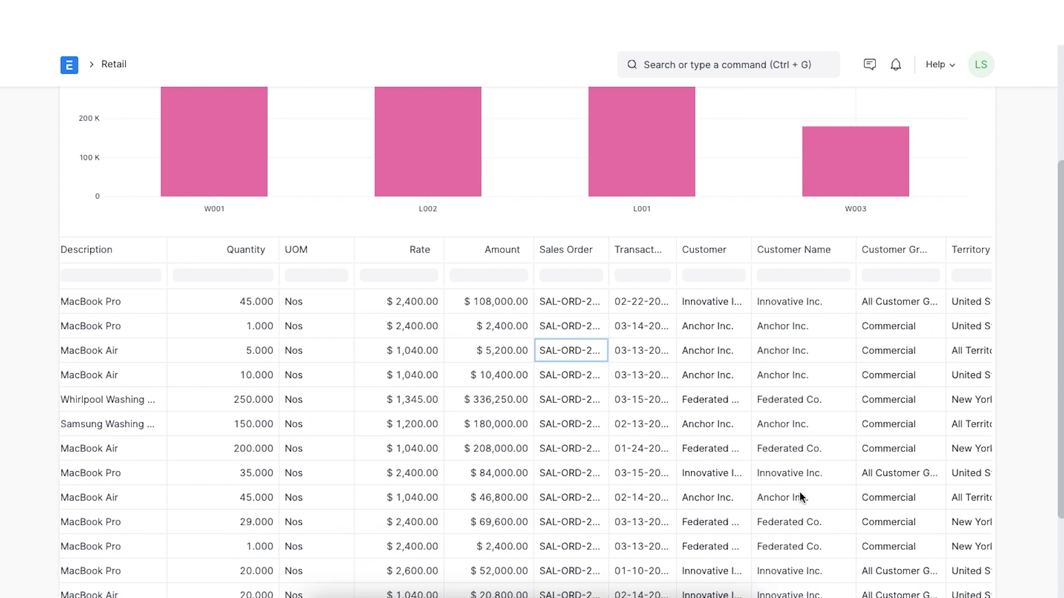
pyautogui.hscroll(1, 801, 498)
pyautogui.hscroll(2, 801, 497)
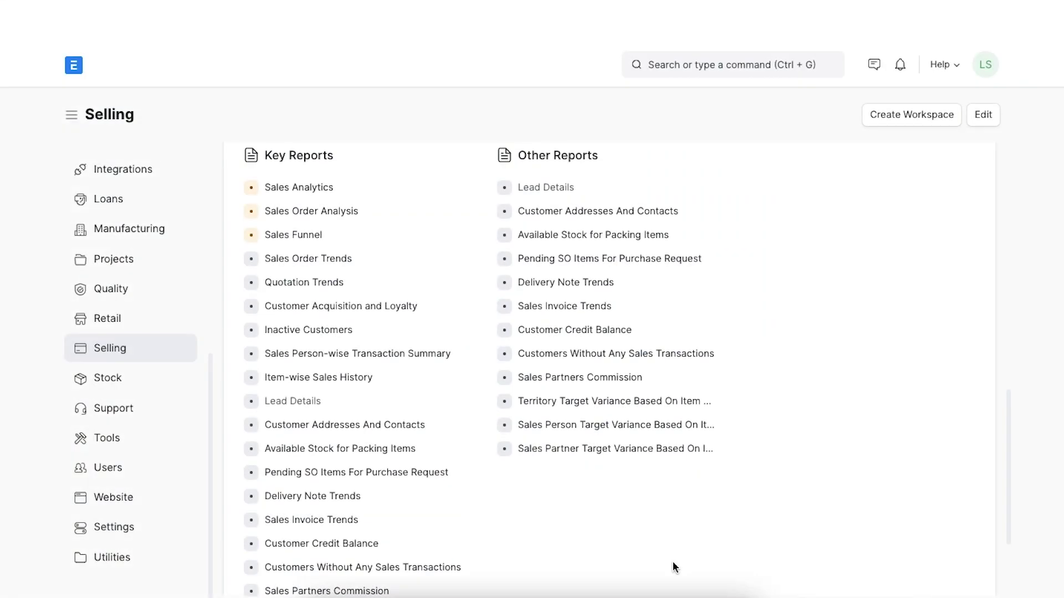
pyautogui.click(414, 550)
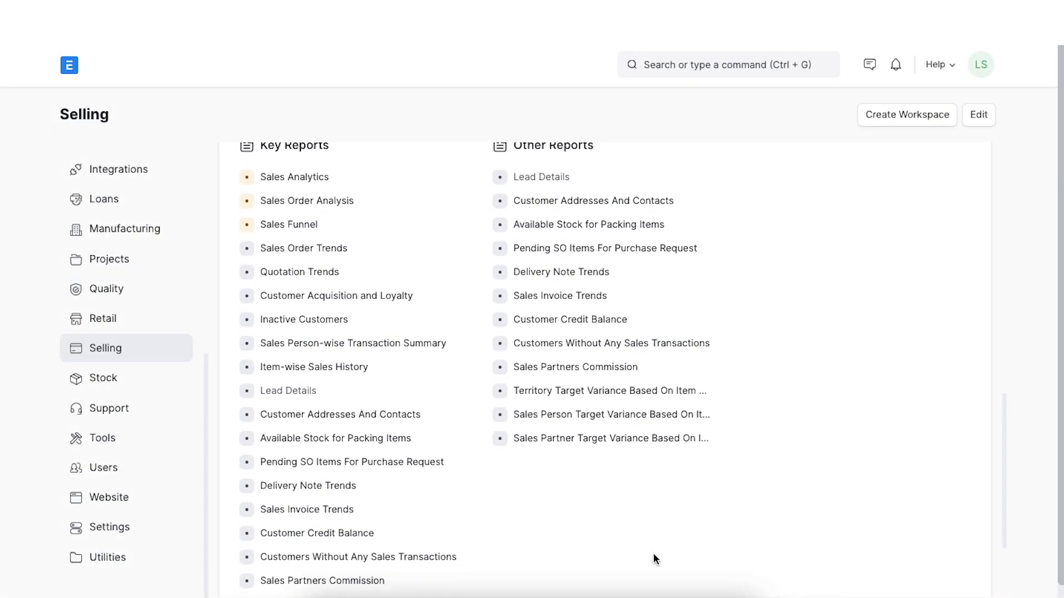
pyautogui.scroll(-1, 653, 554)
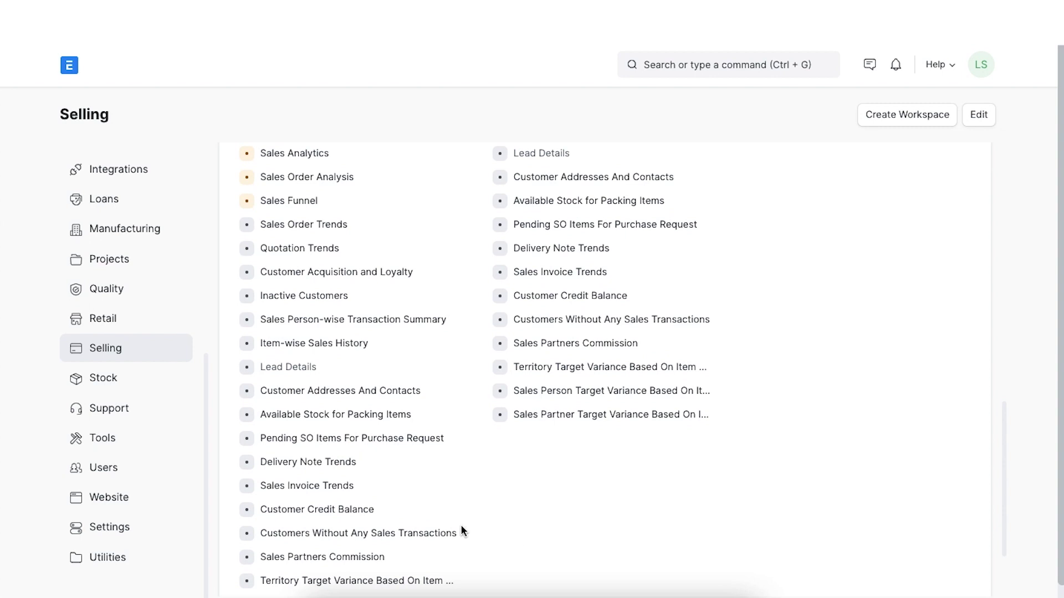
pyautogui.click(447, 534)
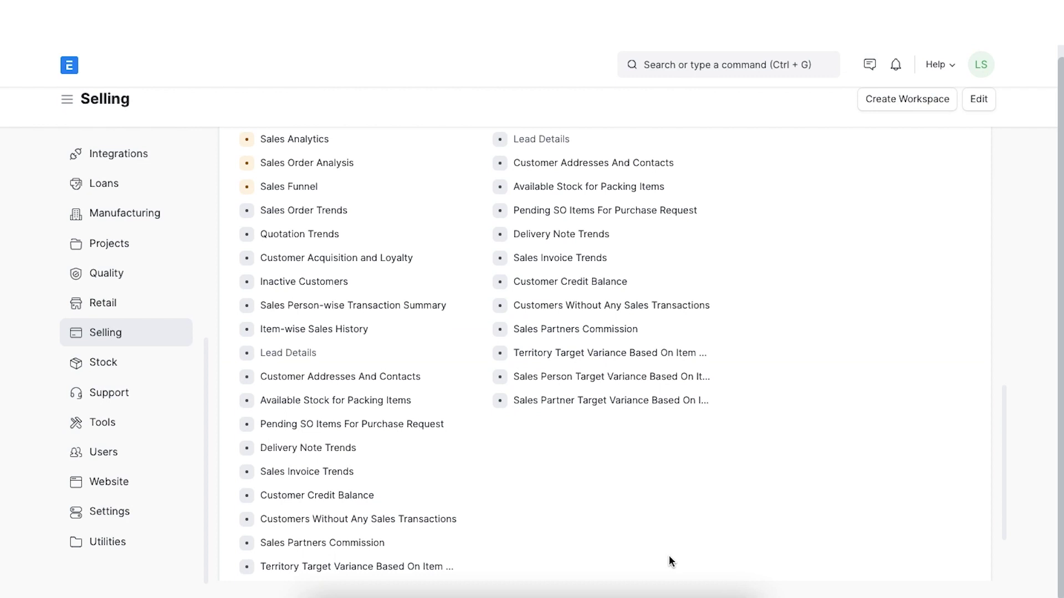
pyautogui.click(412, 548)
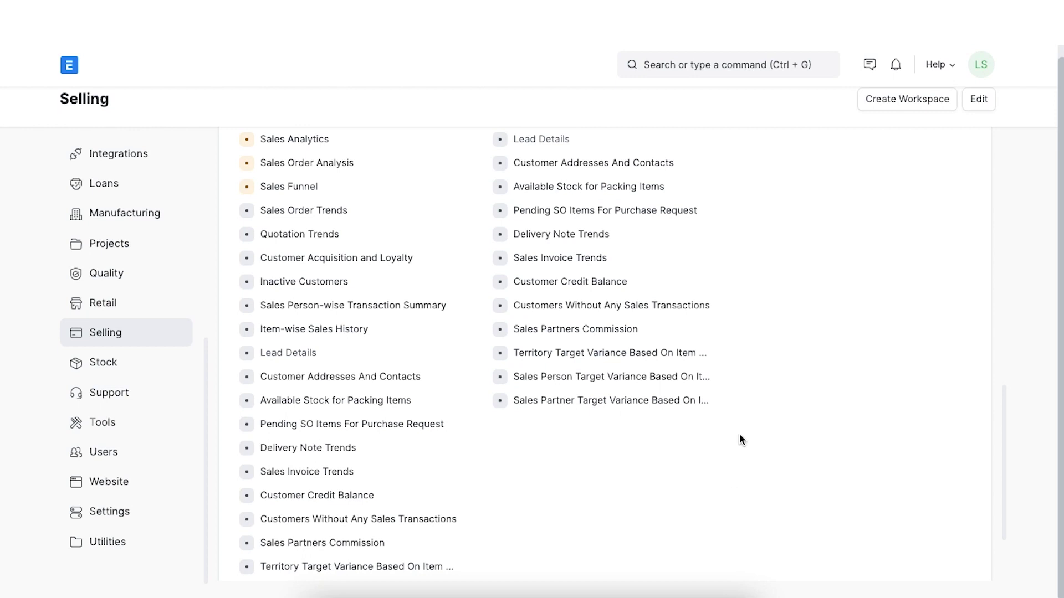
pyautogui.click(689, 377)
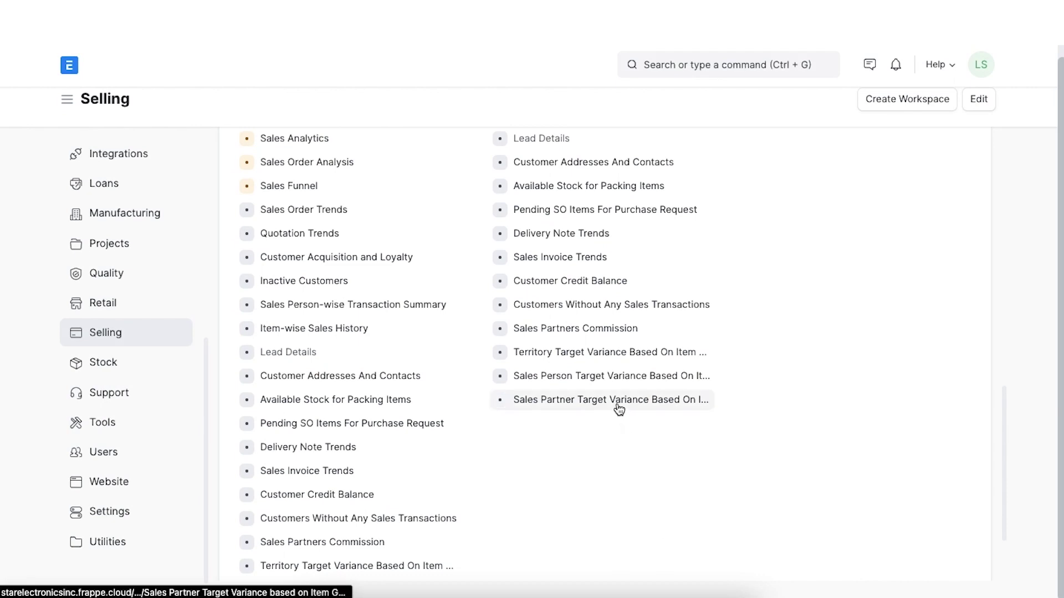
# - Open Sales Partner Target Variance based on Item Group and scroll right to the 2023 totals
pyautogui.click(618, 408)
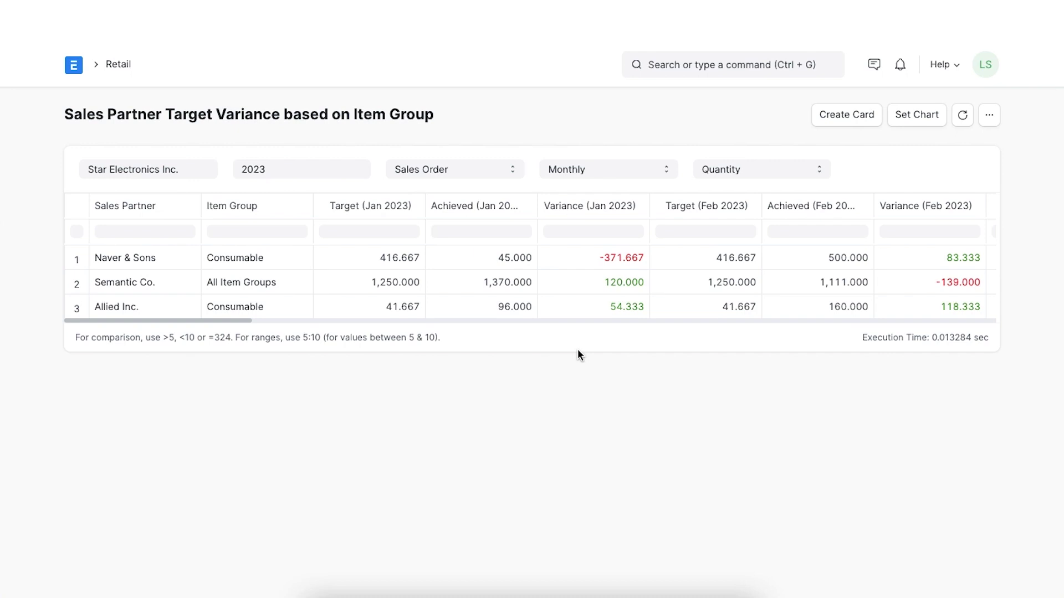
pyautogui.hscroll(20, 819, 268)
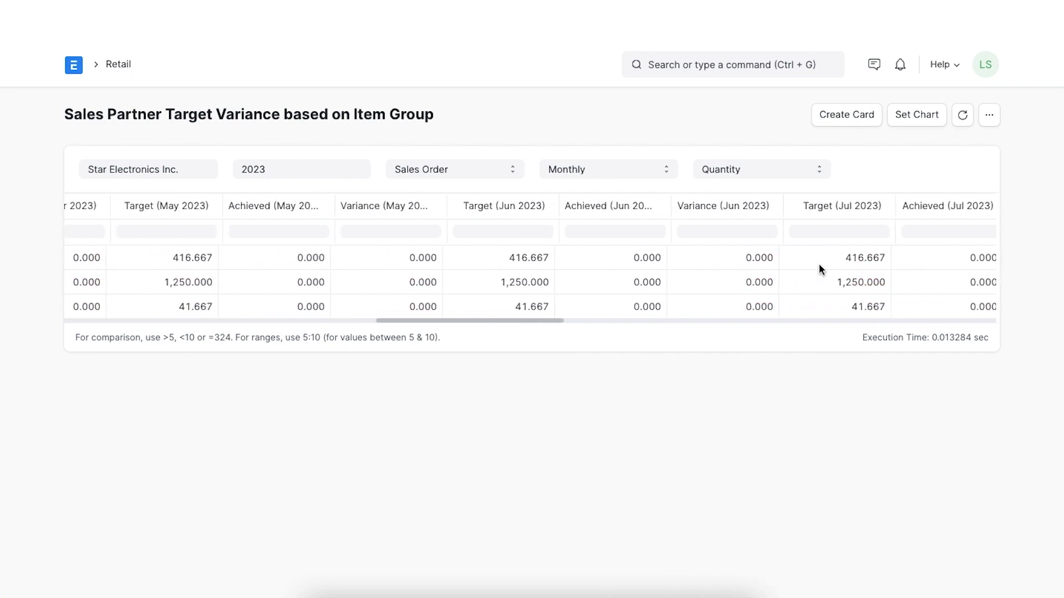
pyautogui.hscroll(20, 821, 268)
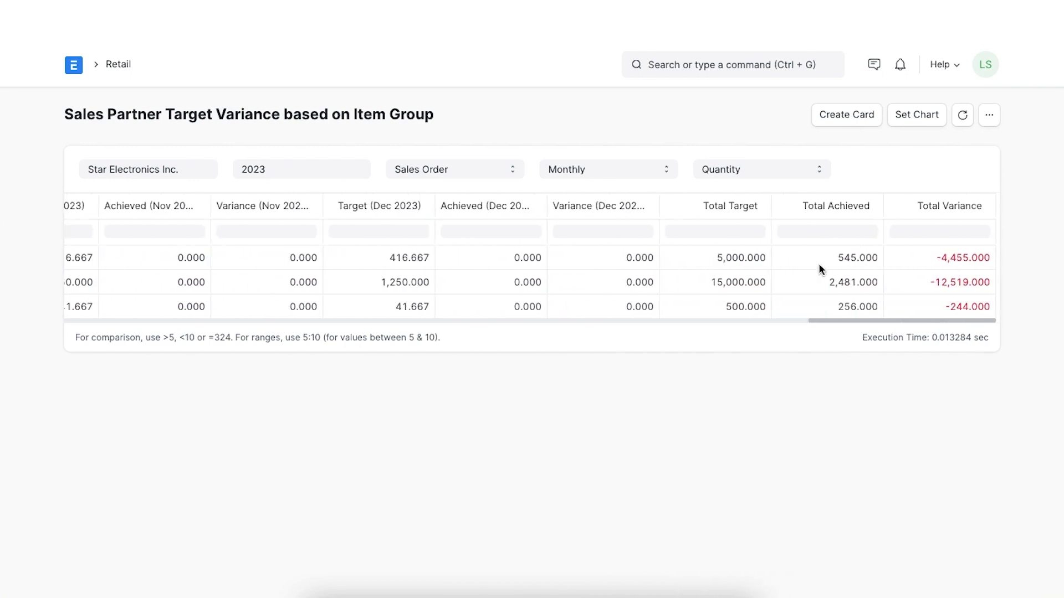